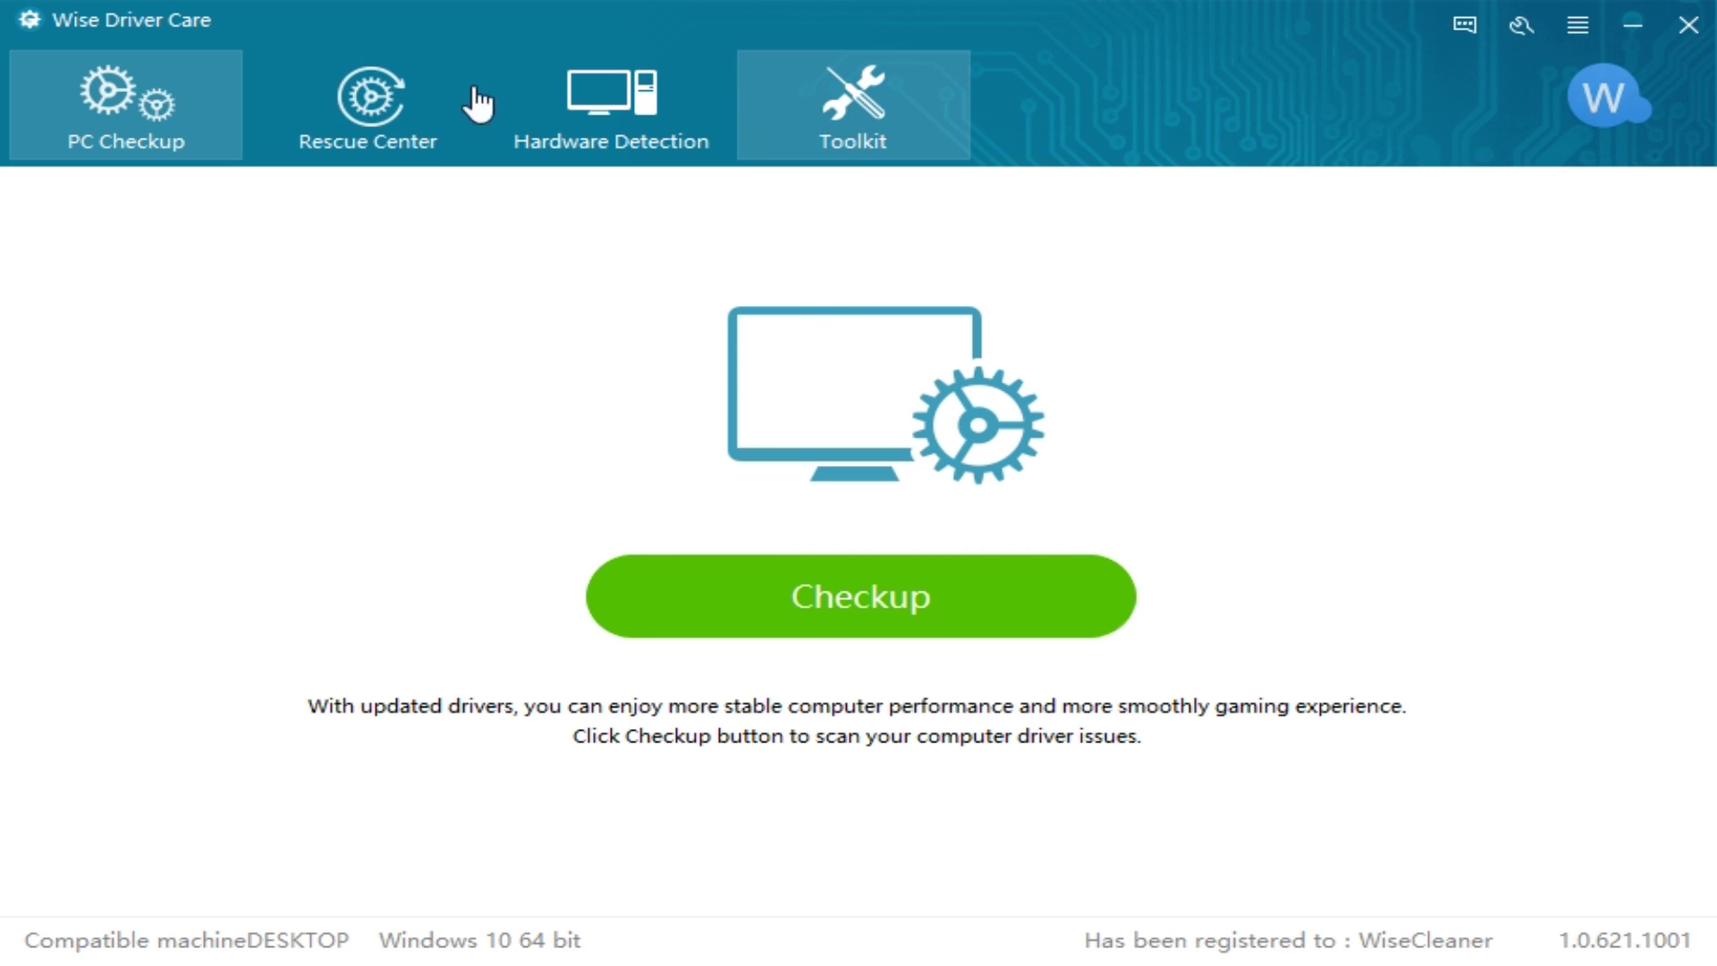
Step: Open Driver Backup and browse the list of drivers available to back up
left_click(393, 109)
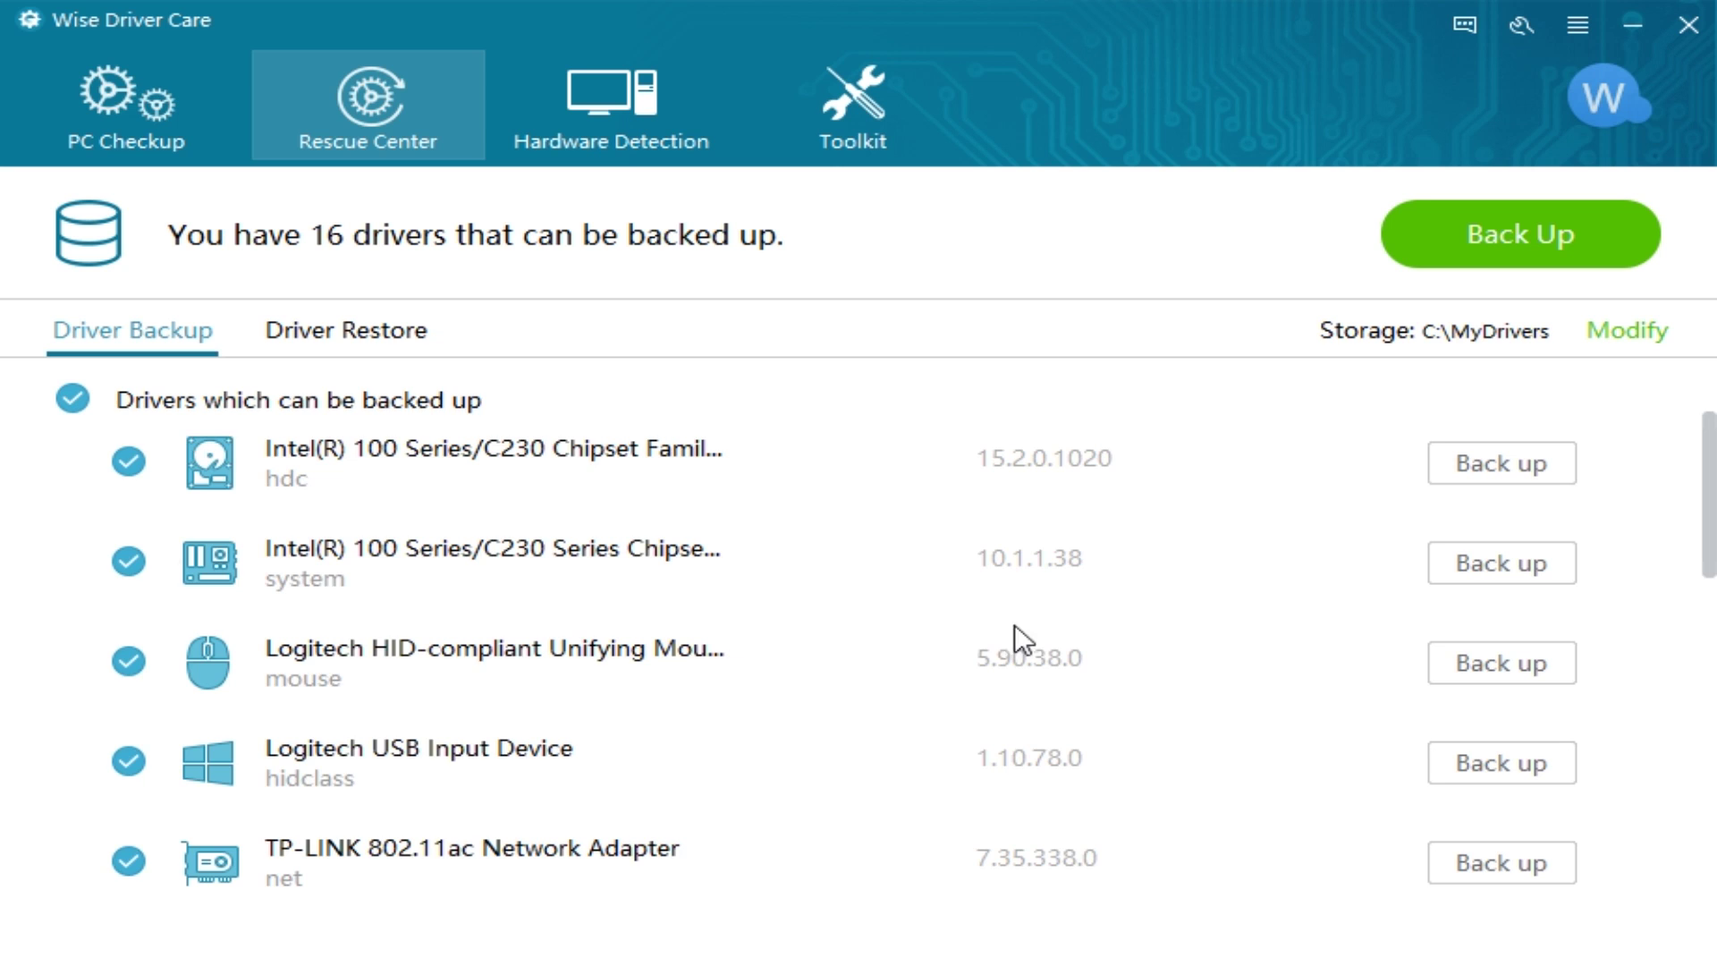
scroll(962, 583, "down", 1)
scroll(963, 590, "down", 4)
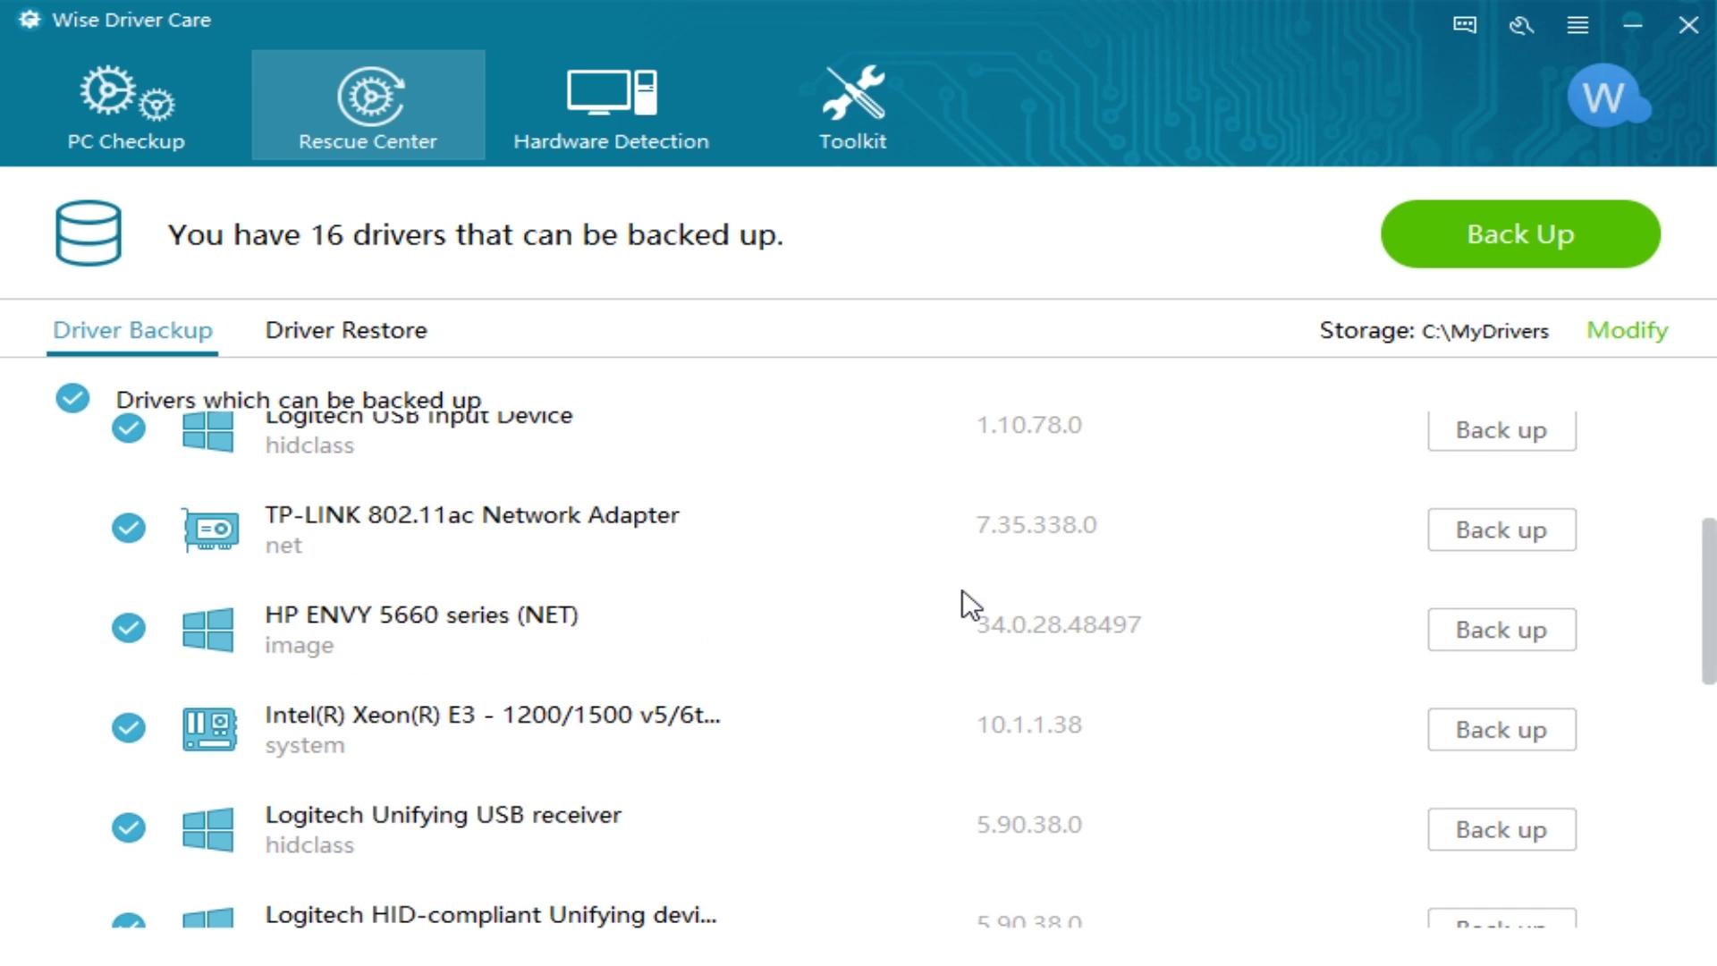
scroll(966, 608, "down", 3)
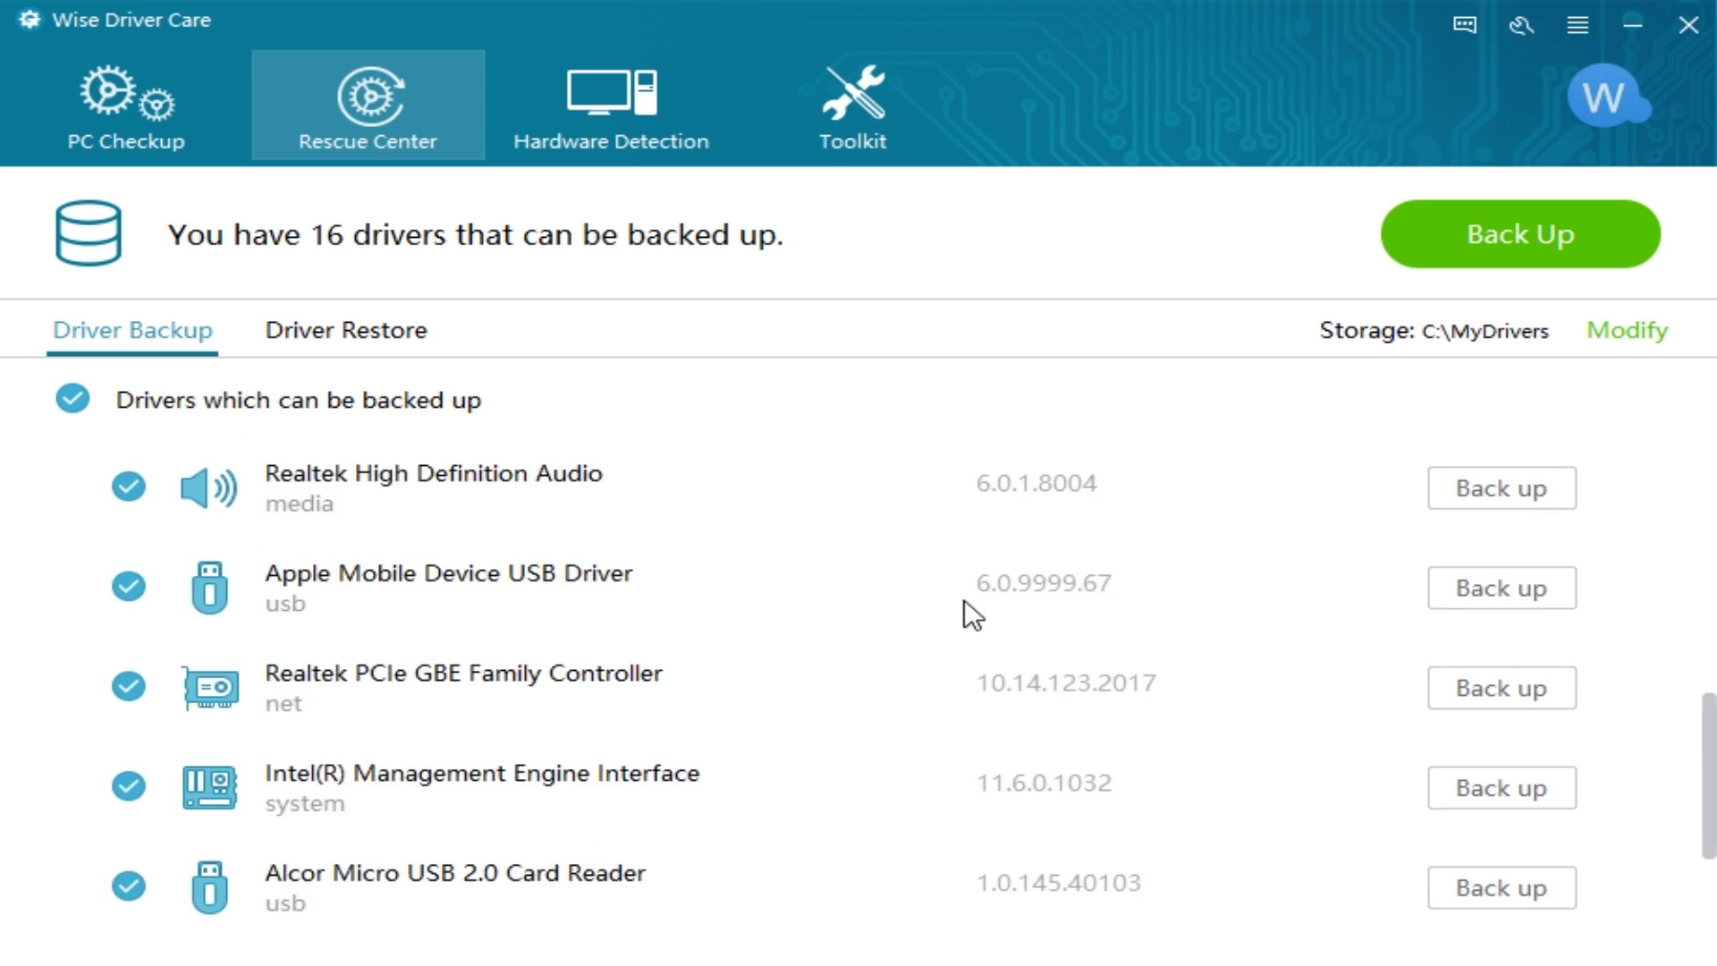
scroll(966, 608, "up", 6)
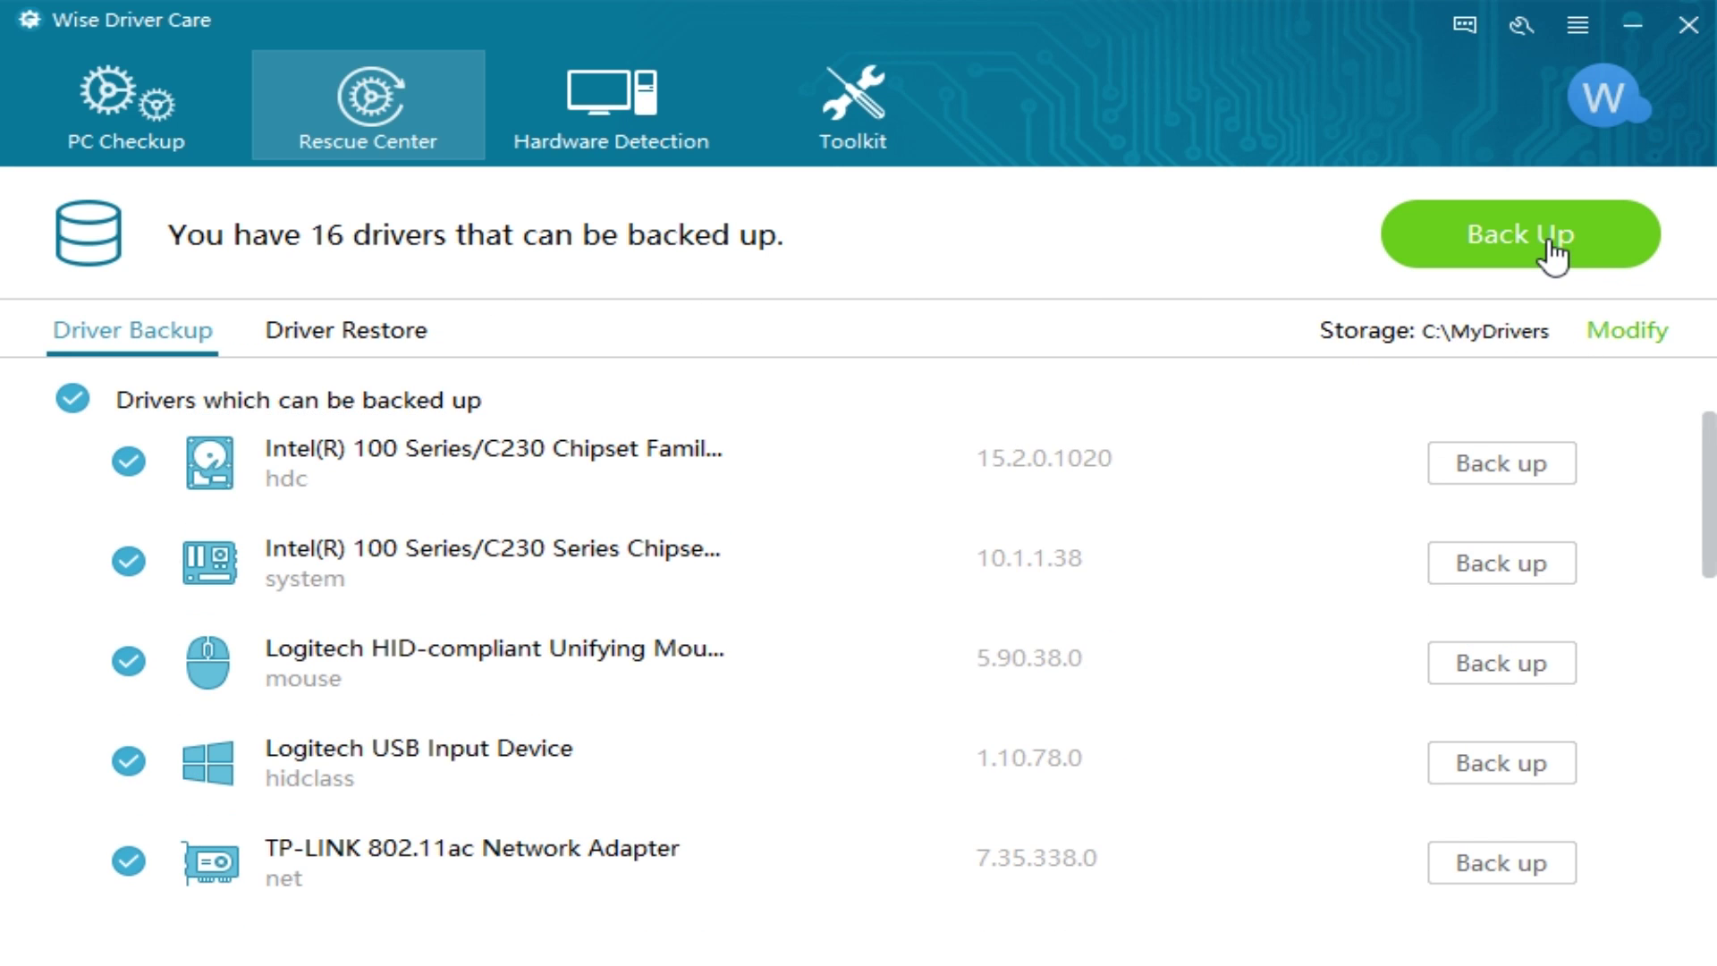
Step: Check the Driver Restore list, then view Hardware Detection with its 118 overall score
left_click(346, 333)
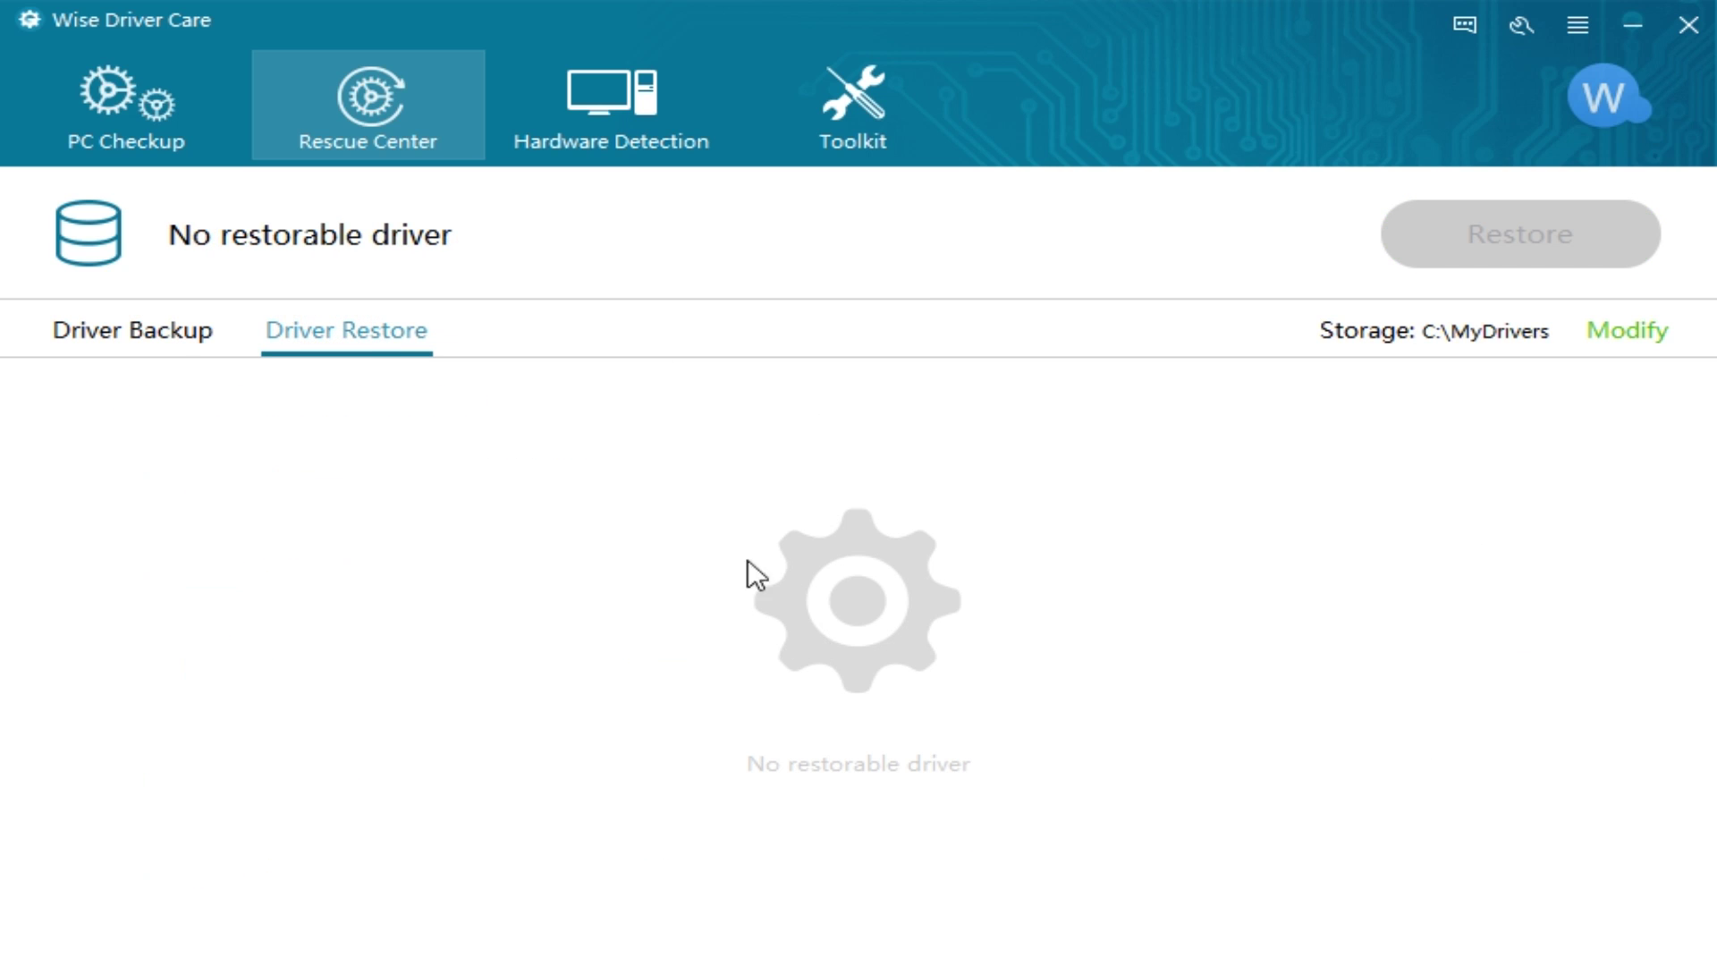
left_click(133, 340)
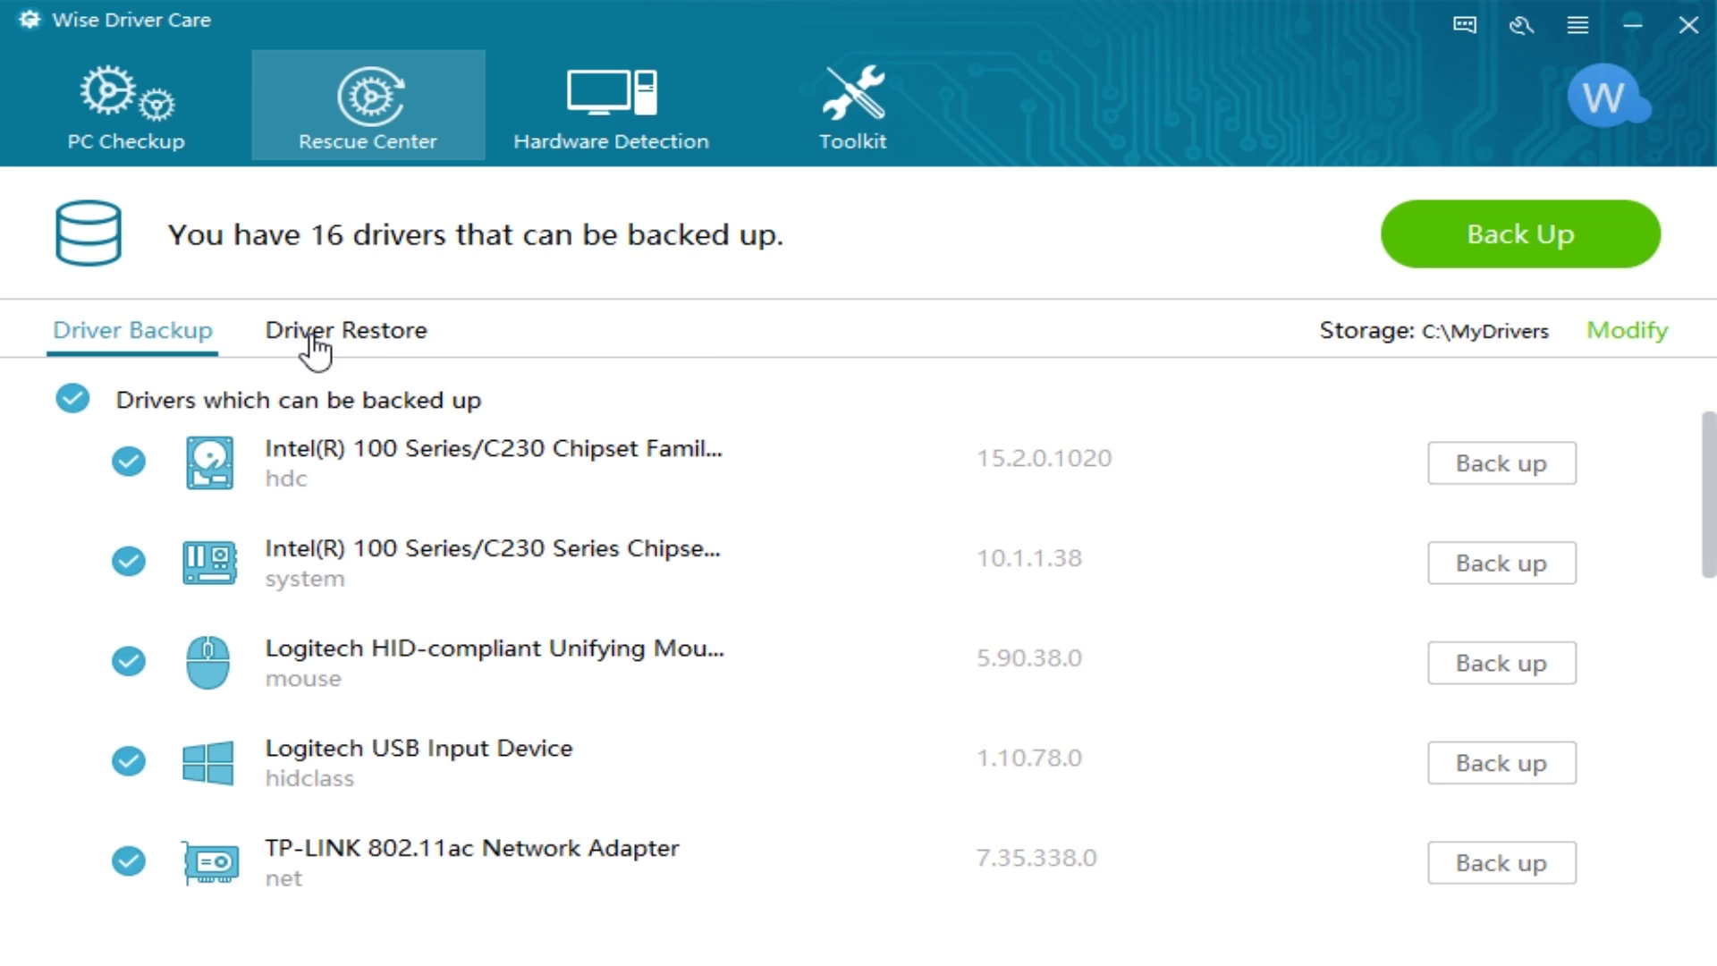
left_click(308, 332)
left_click(170, 333)
left_click(657, 112)
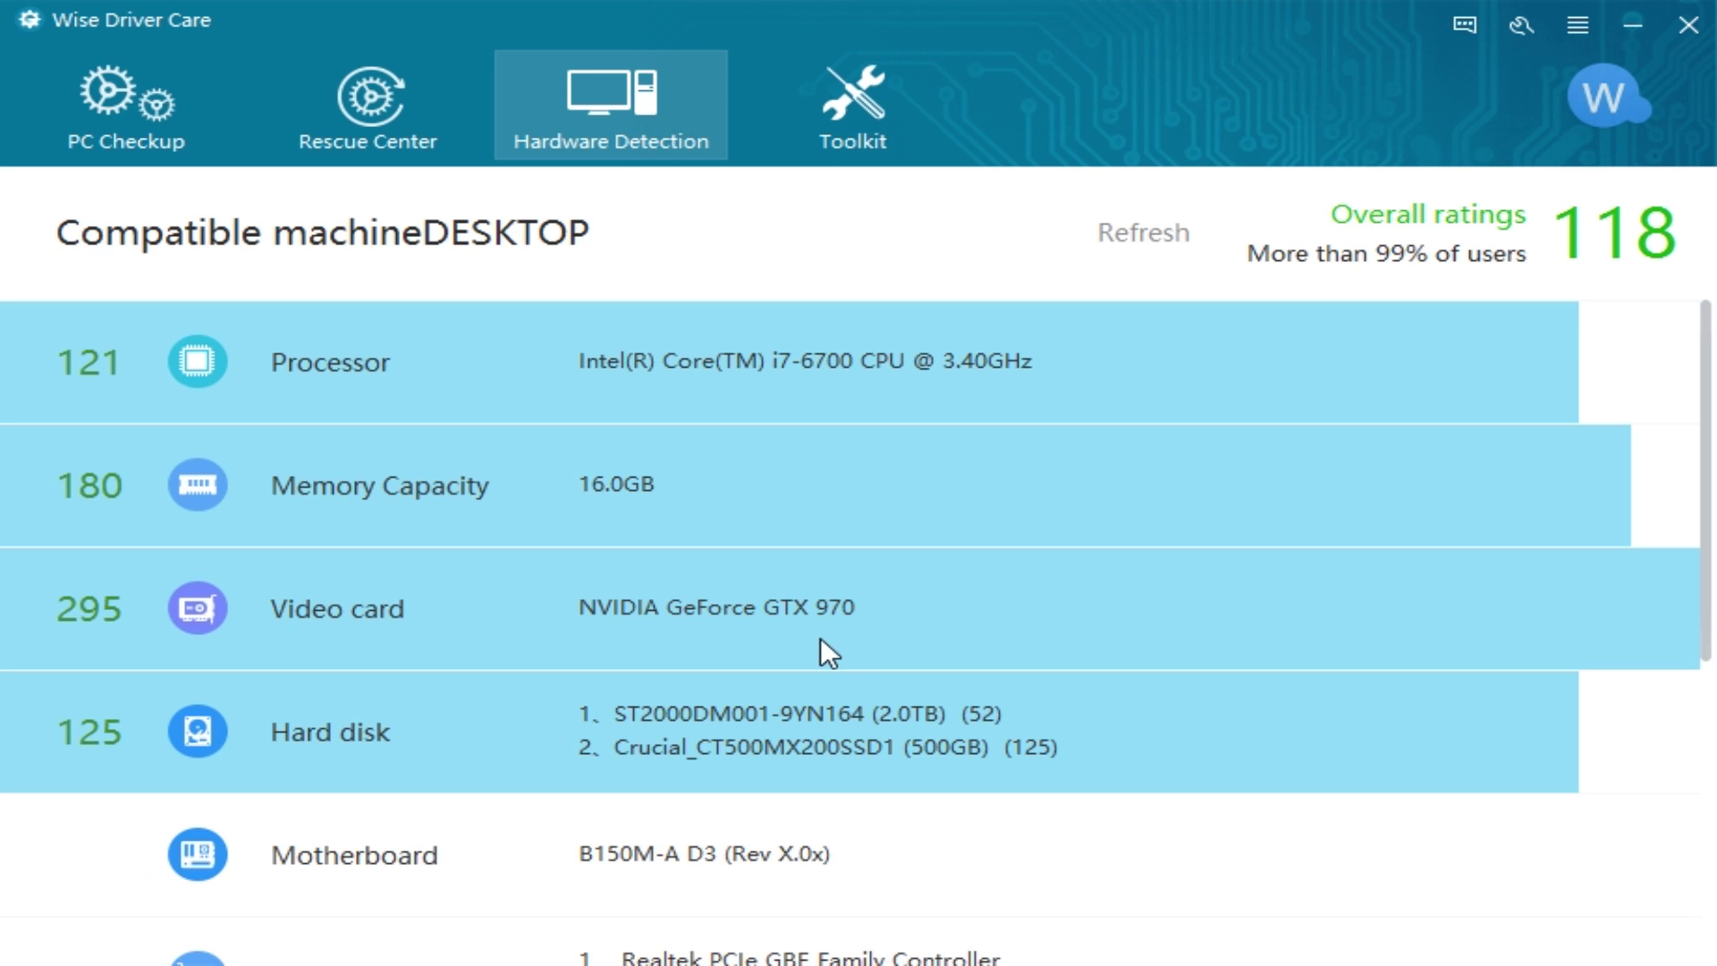
Step: Review the hardware details, then show the Toolkit's No sound error, Network failure and Support Center tools
scroll(1034, 566, "down", 5)
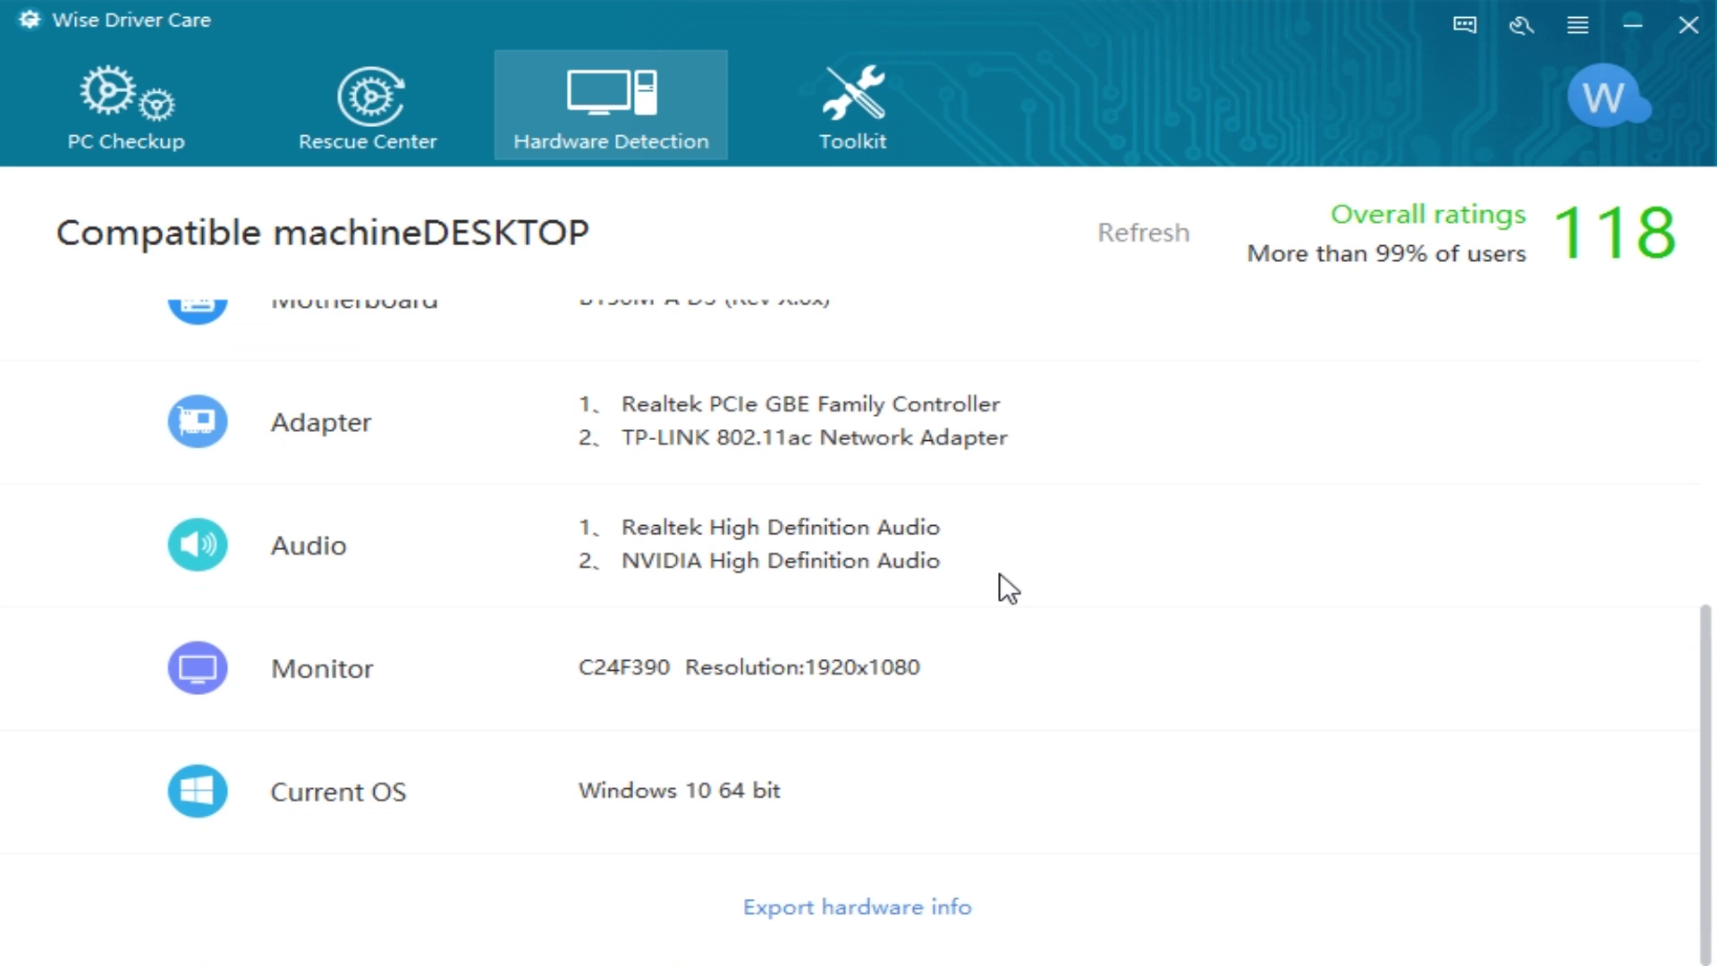
scroll(1173, 711, "up", 3)
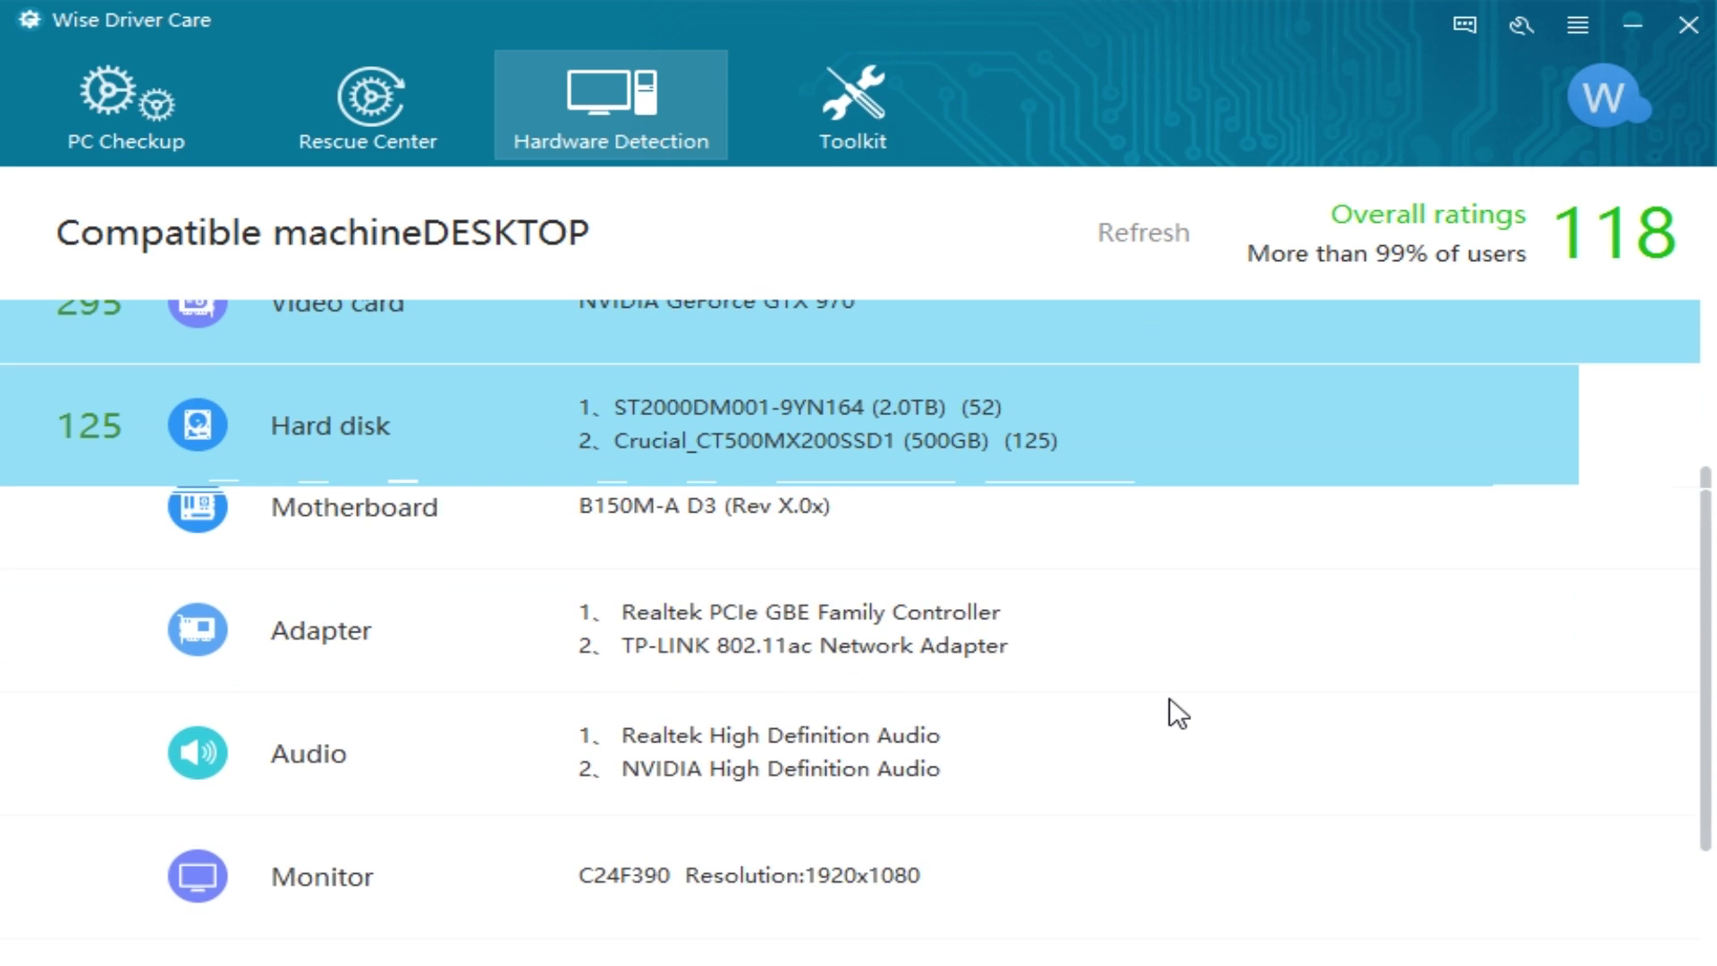
scroll(1170, 700, "up", 3)
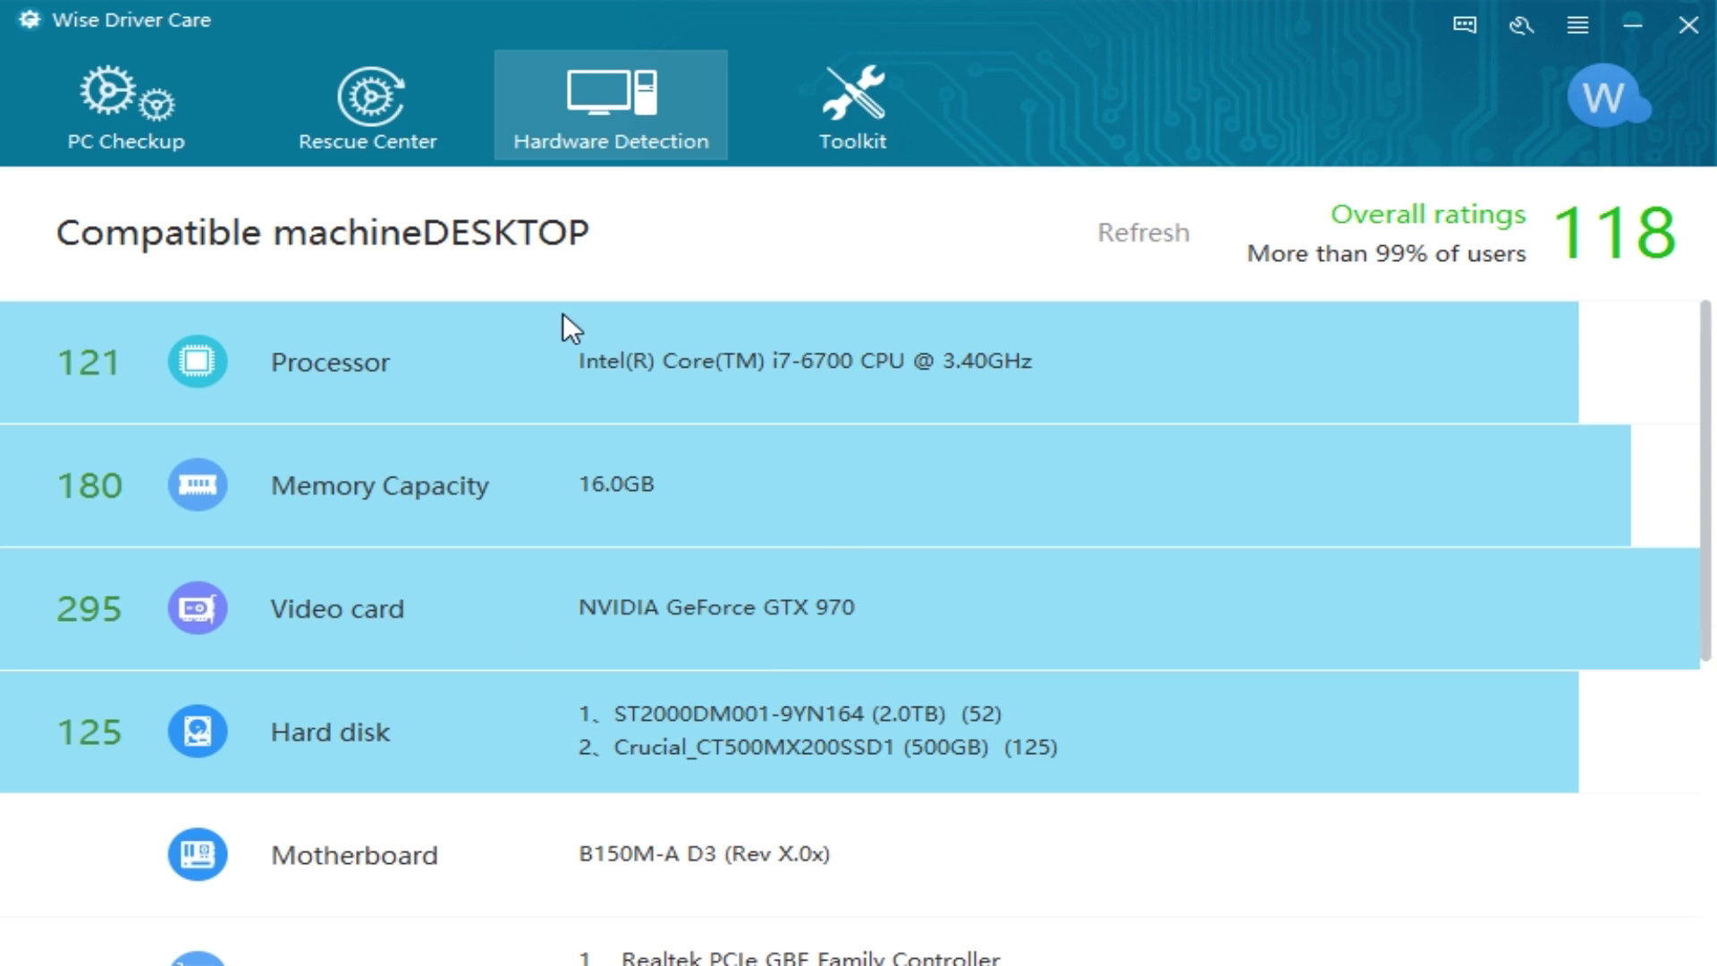
scroll(828, 554, "down", 5)
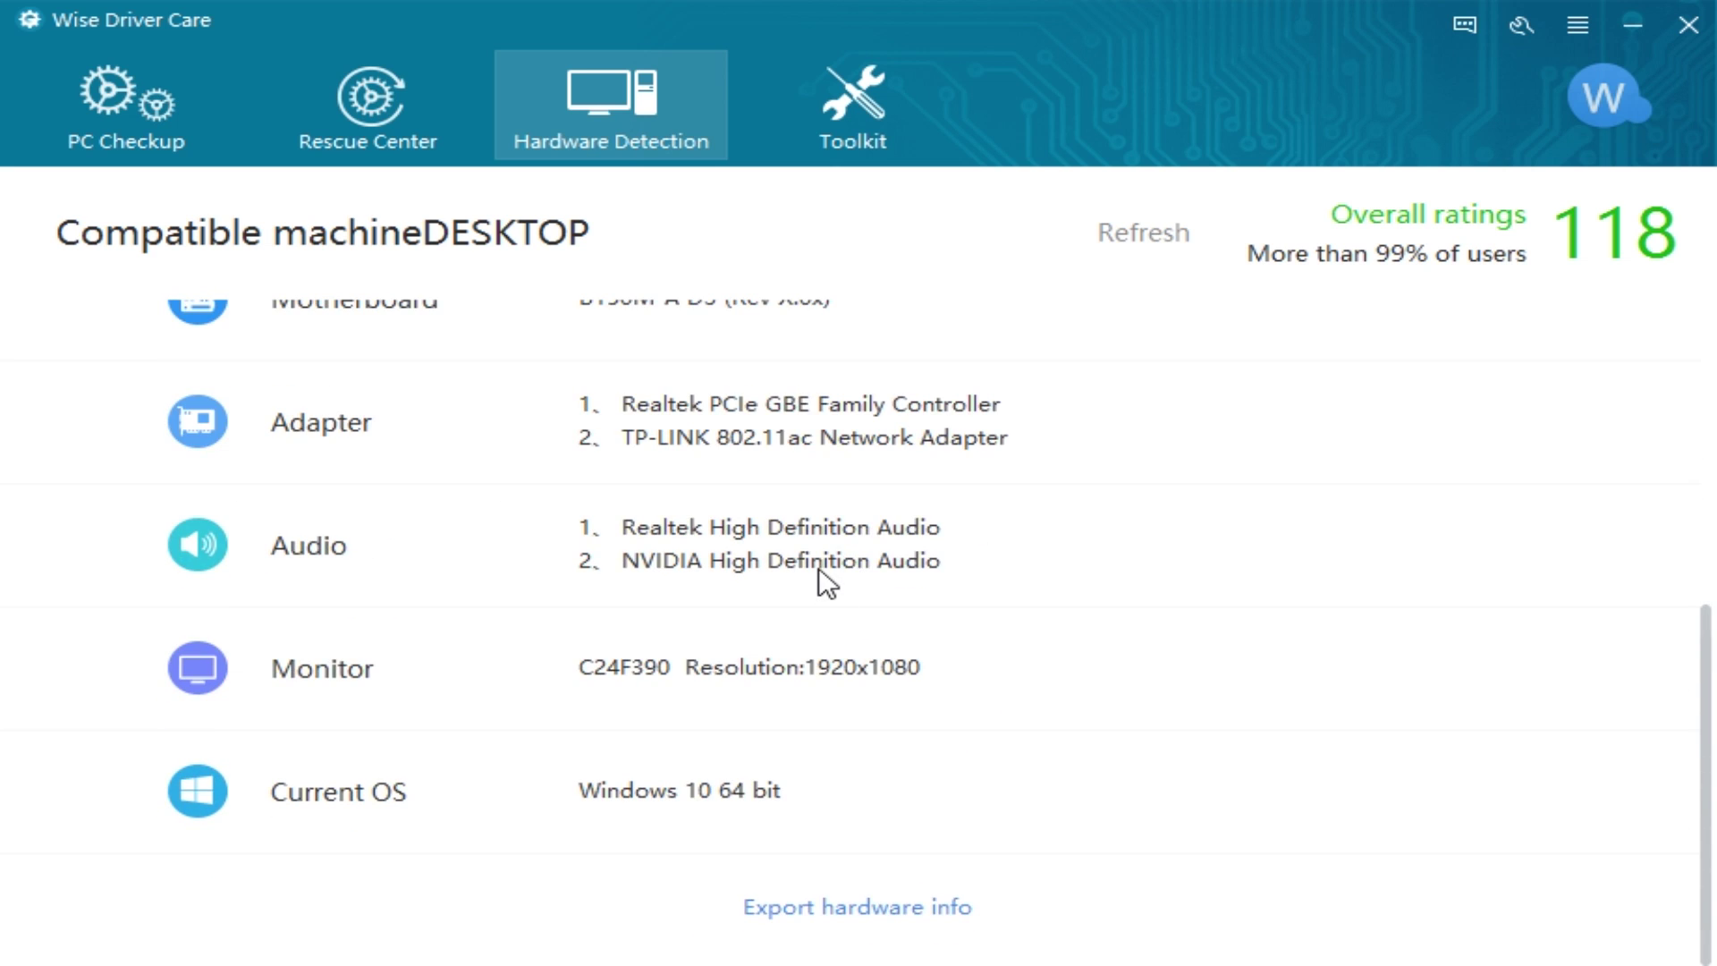
scroll(818, 569, "up", 5)
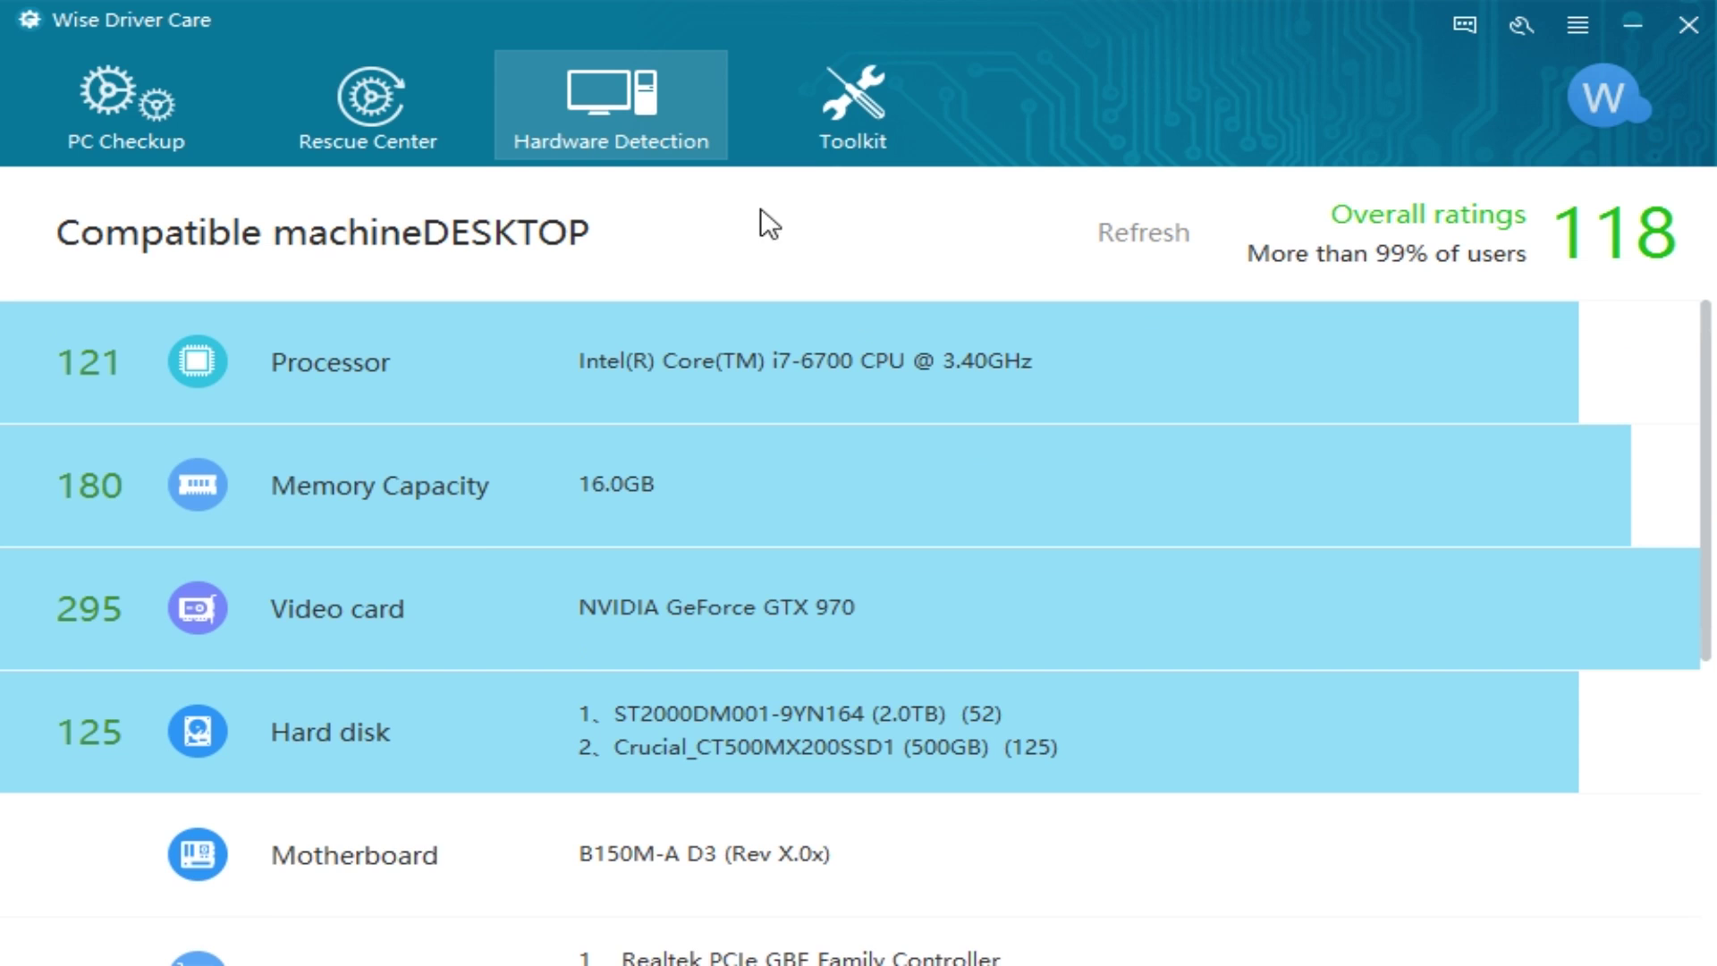
left_click(831, 143)
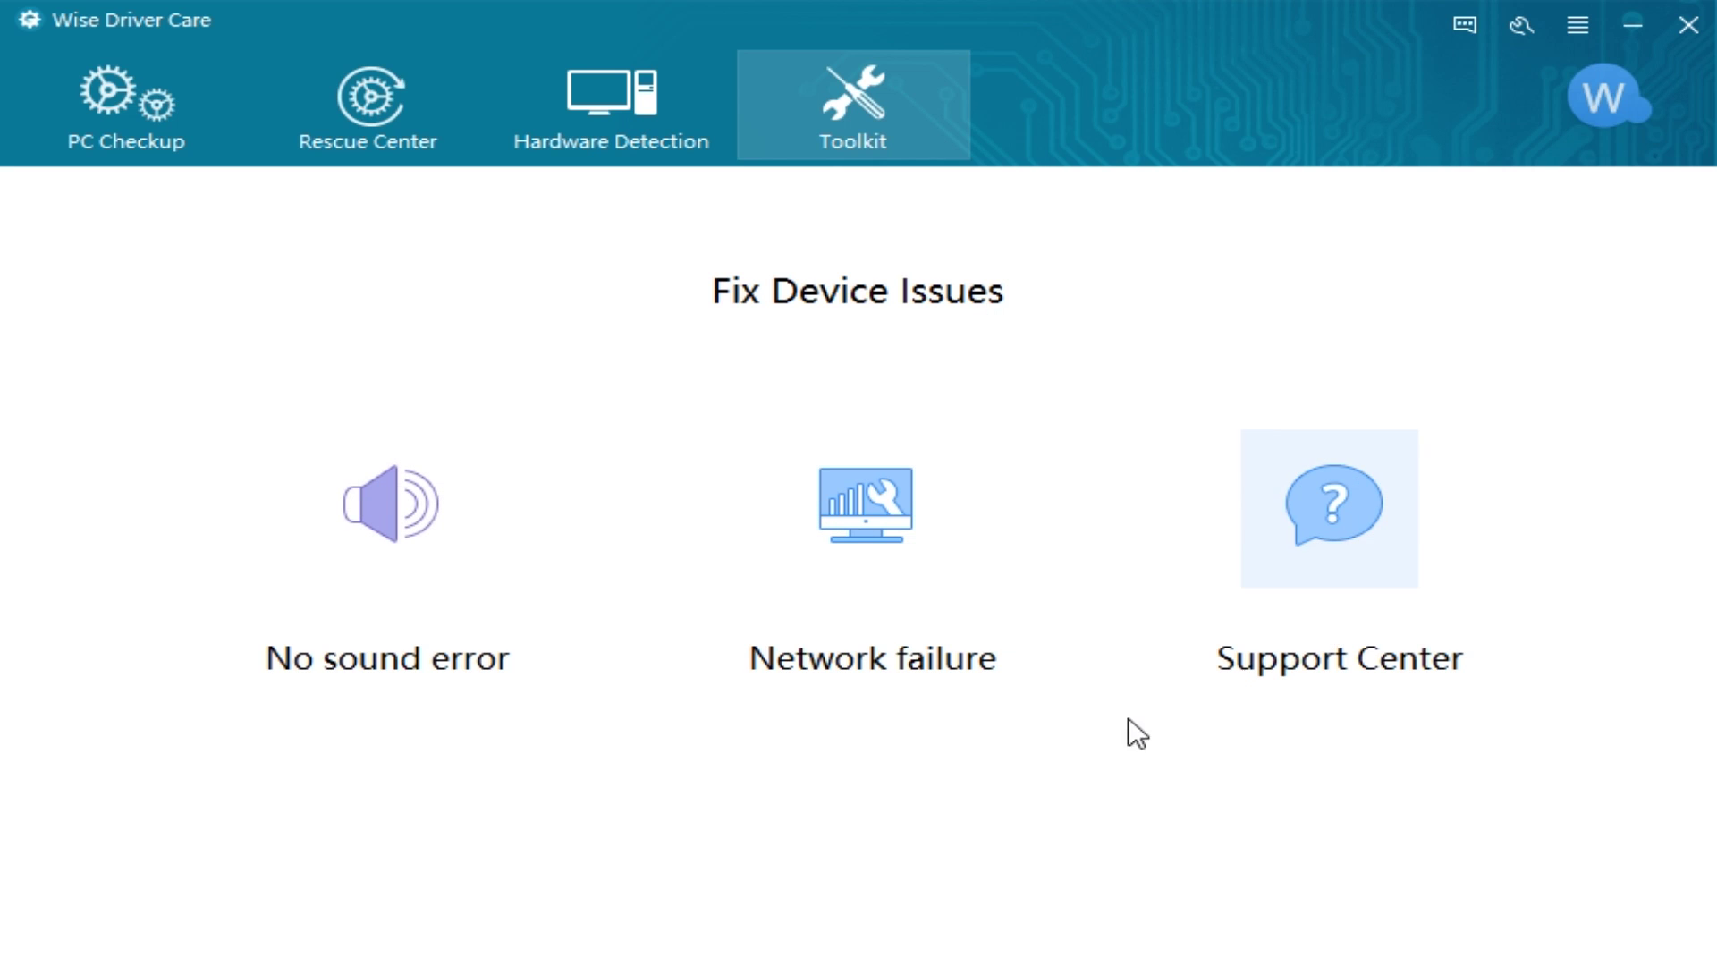
left_click(404, 506)
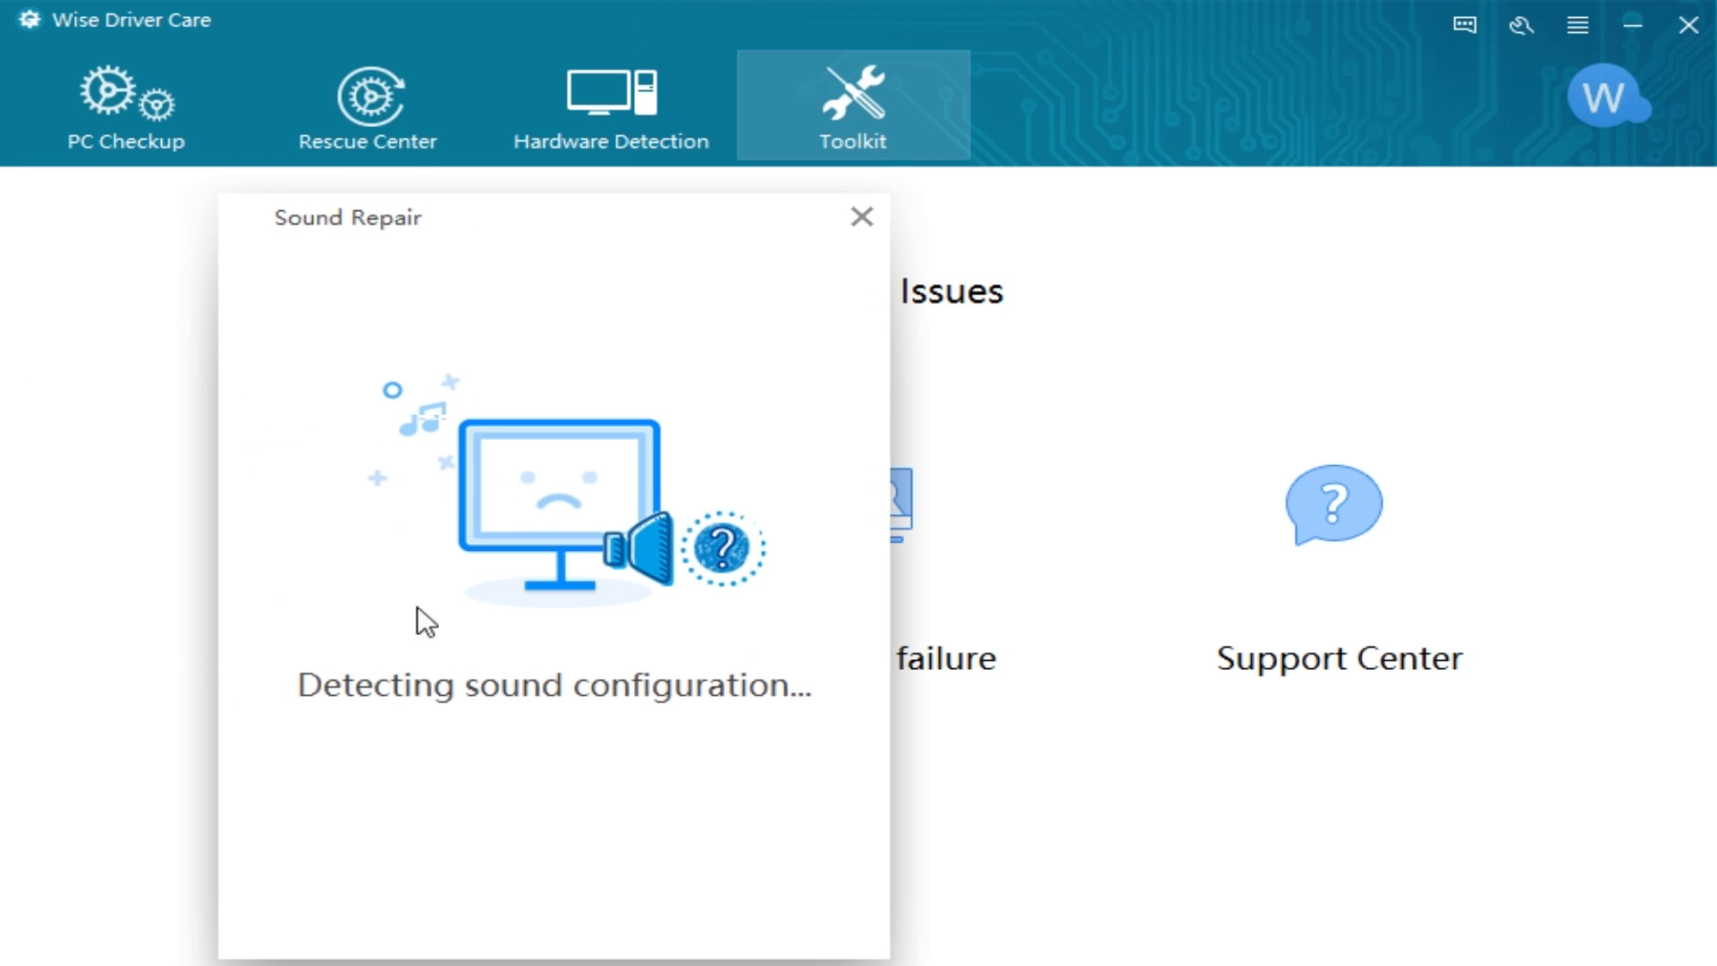
left_click_drag(526, 231, 549, 128)
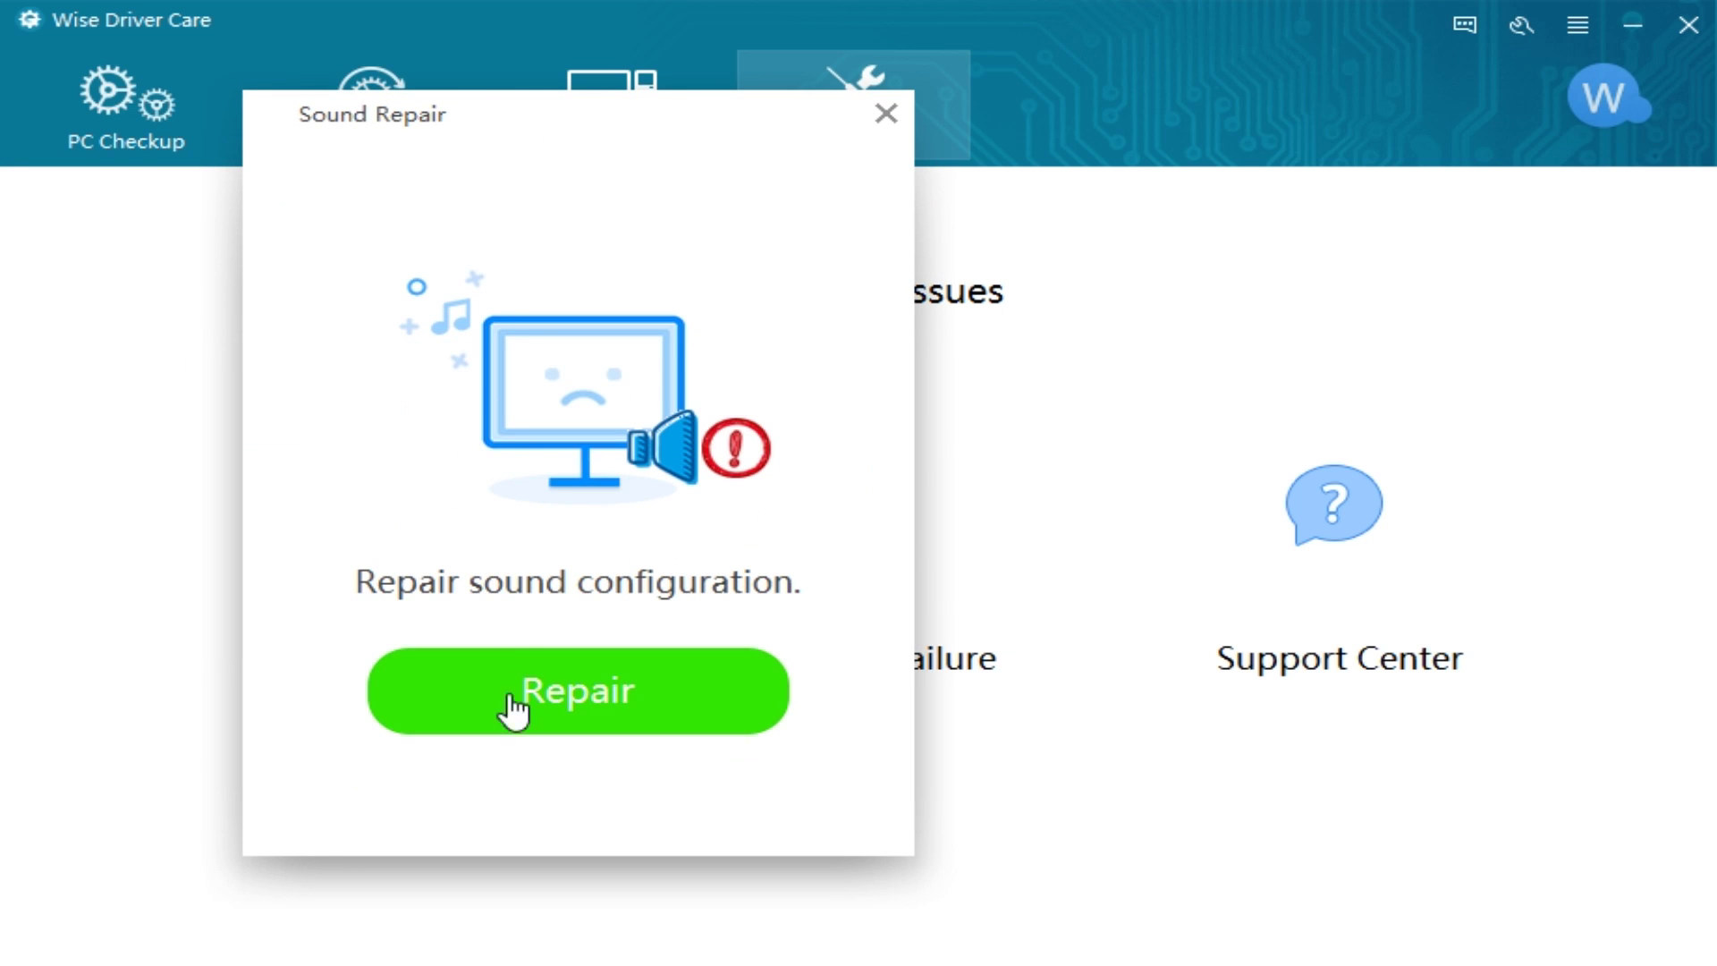
left_click(888, 114)
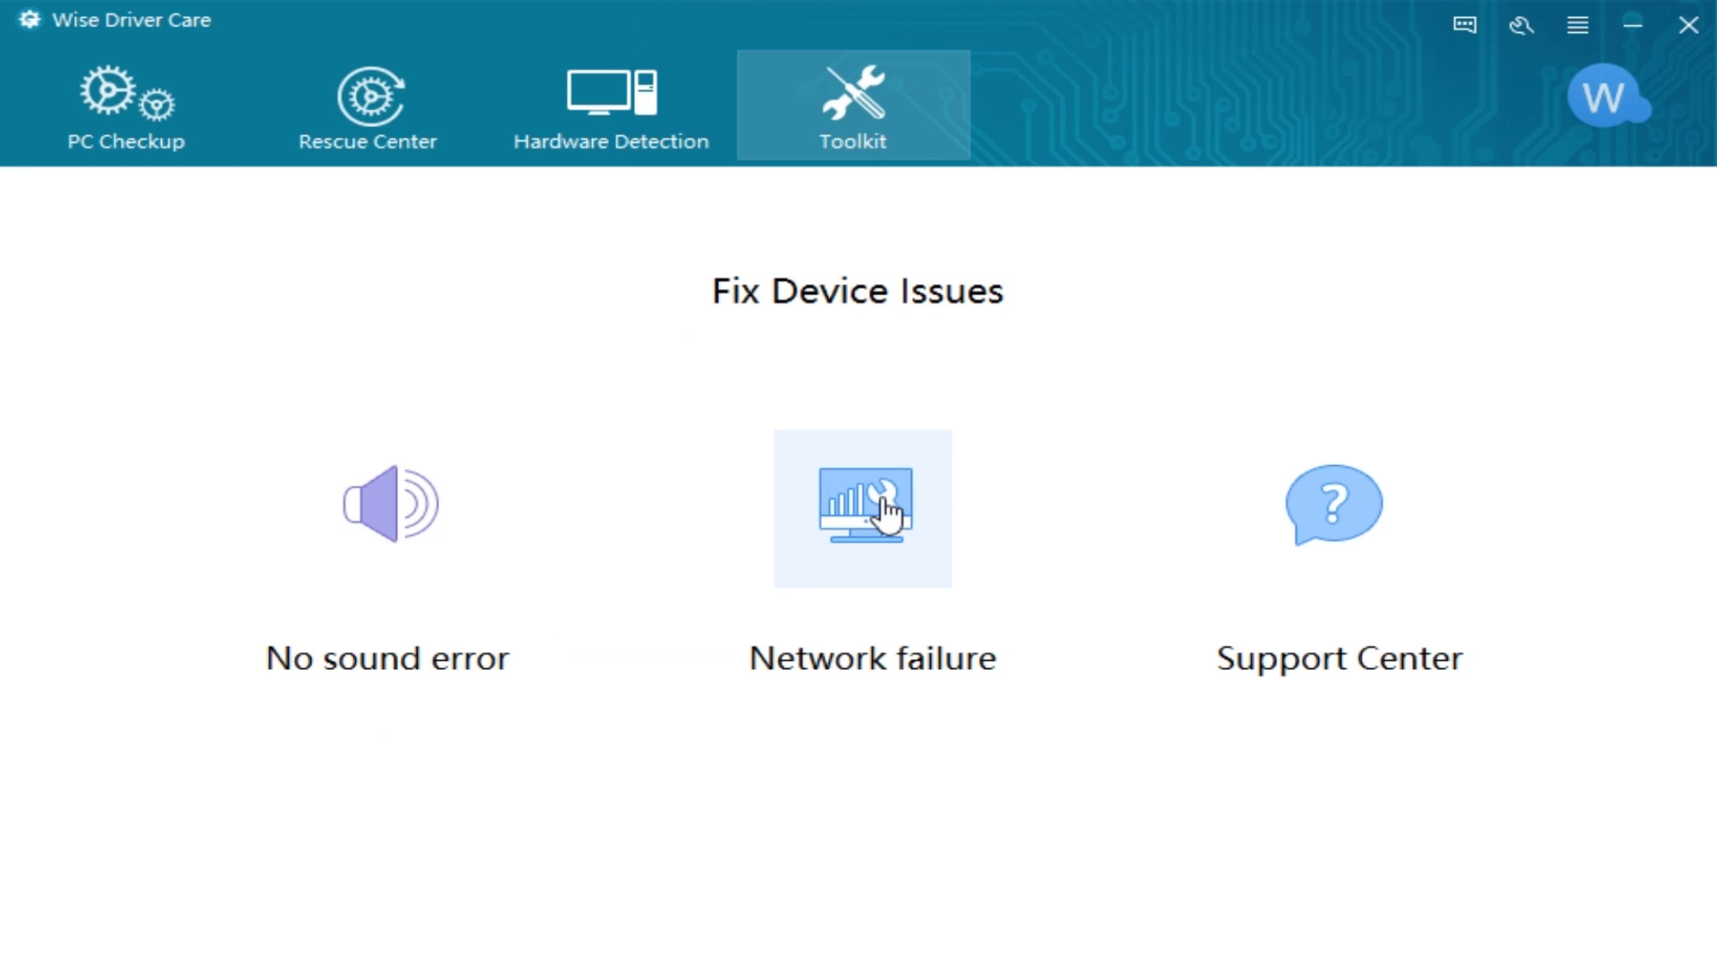
left_click(442, 518)
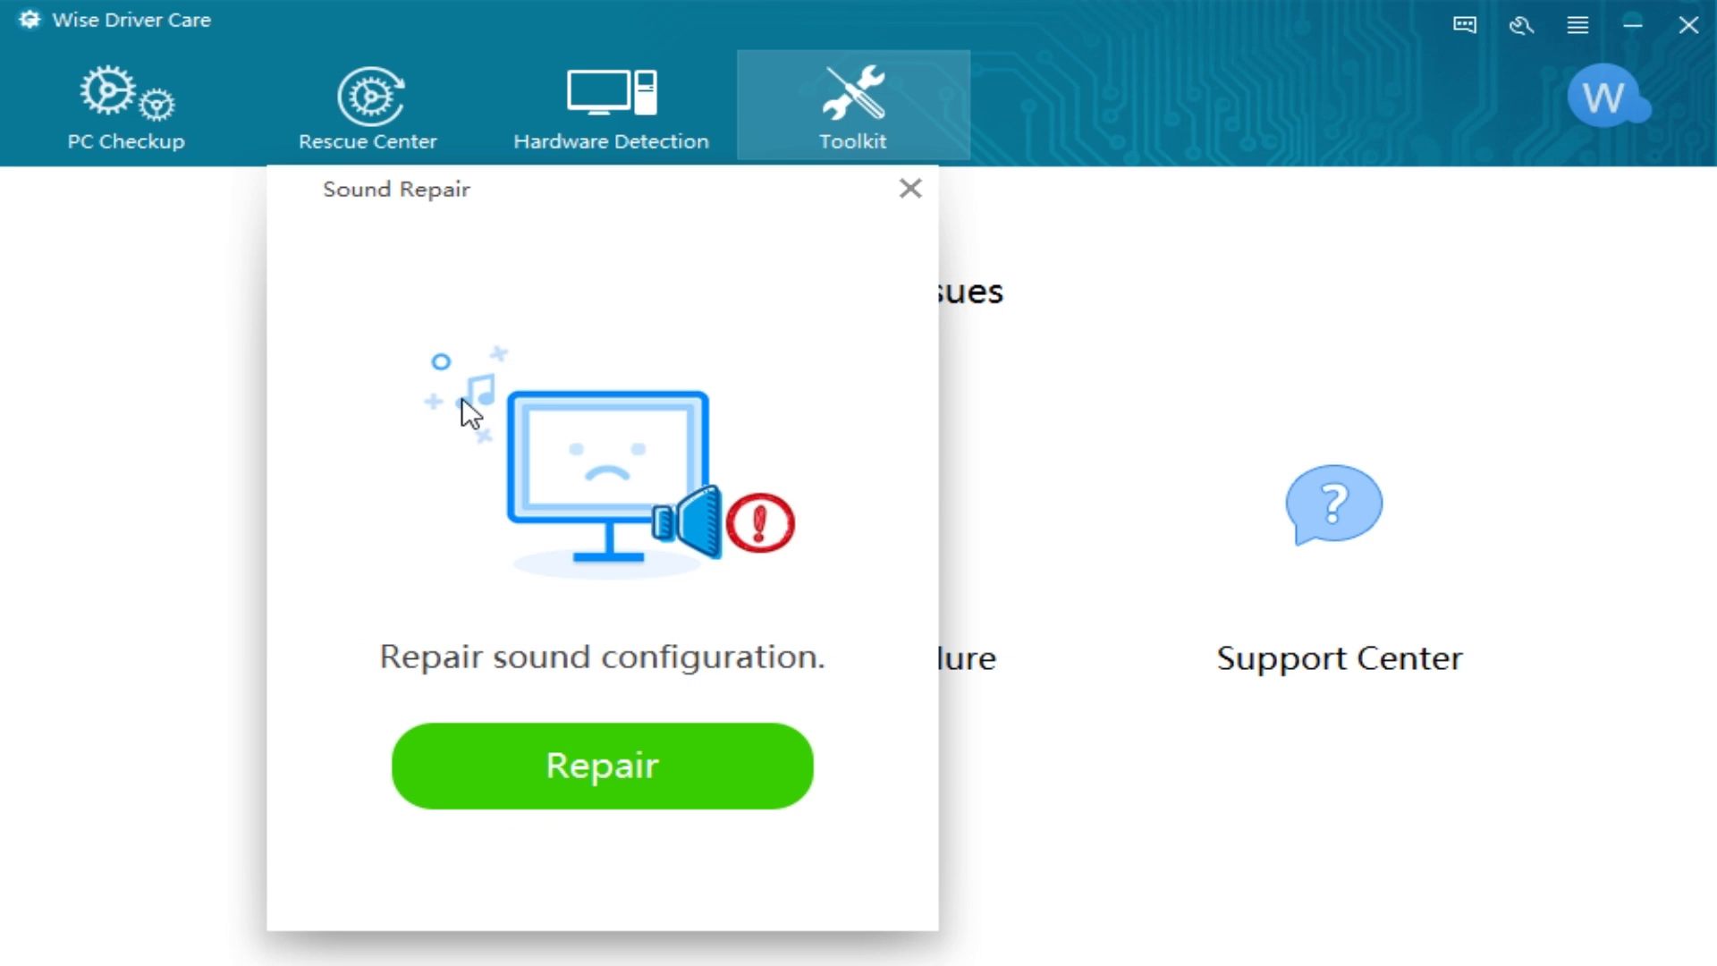
left_click(908, 189)
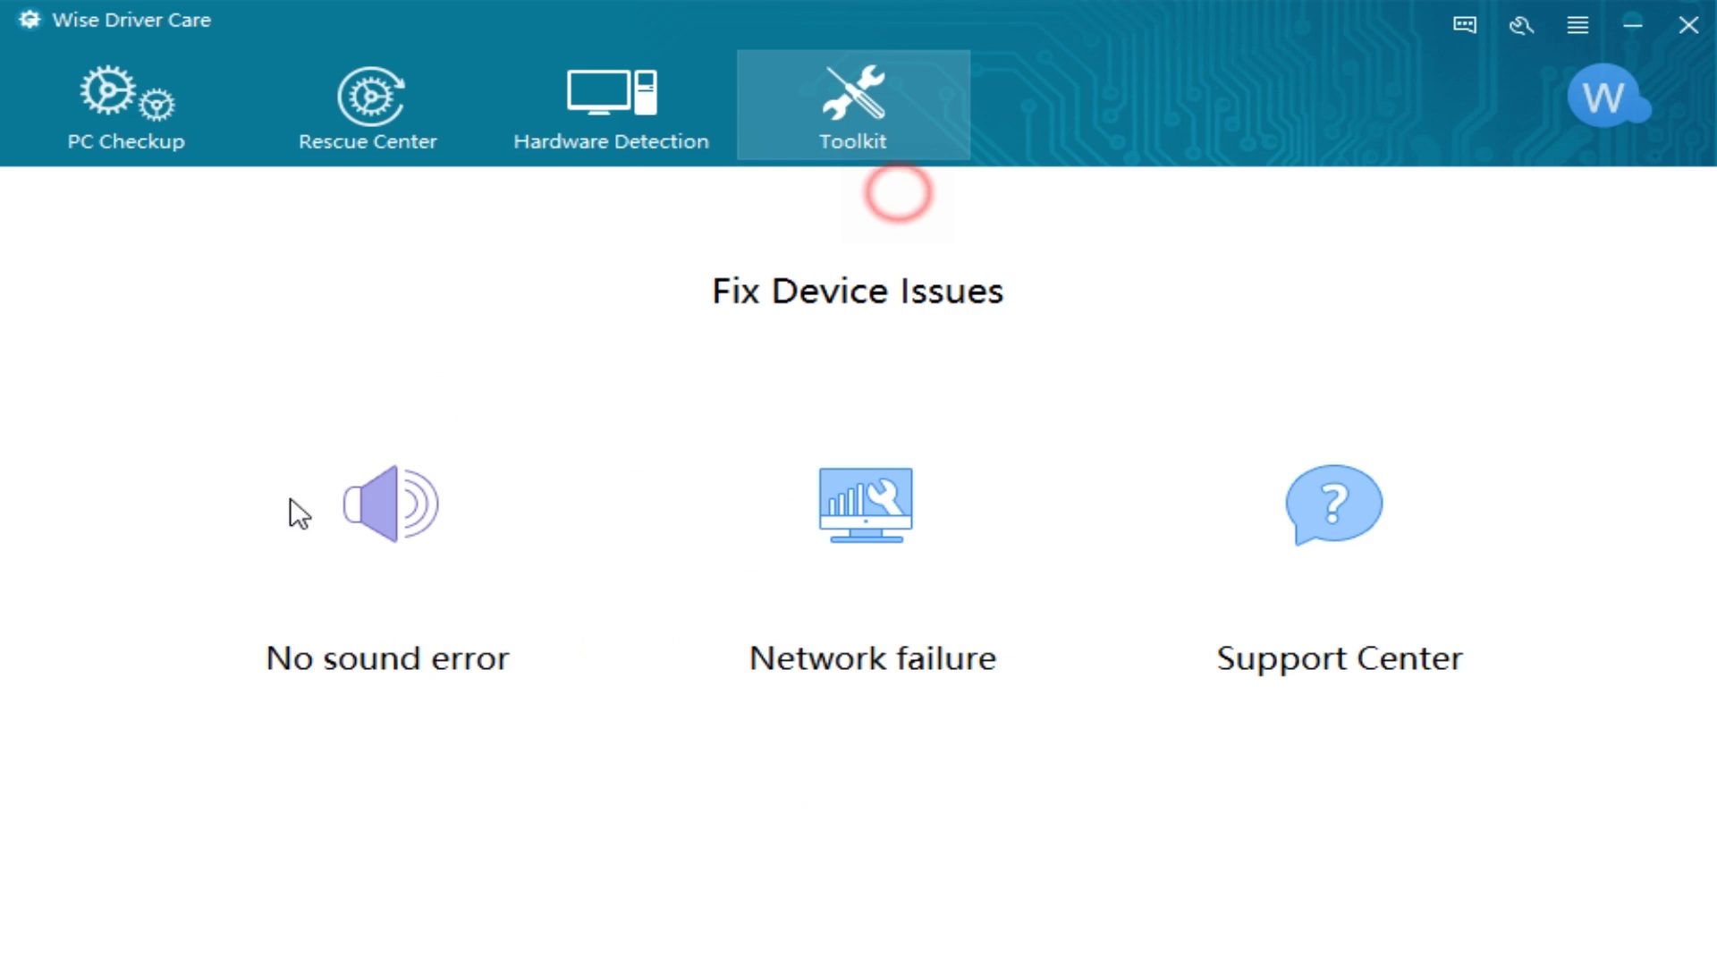
Step: Run a PC Checkup and review the outdated Realtek LAN, Realtek HD Audio, NVIDIA GeForce and Intel RST drivers
left_click(170, 128)
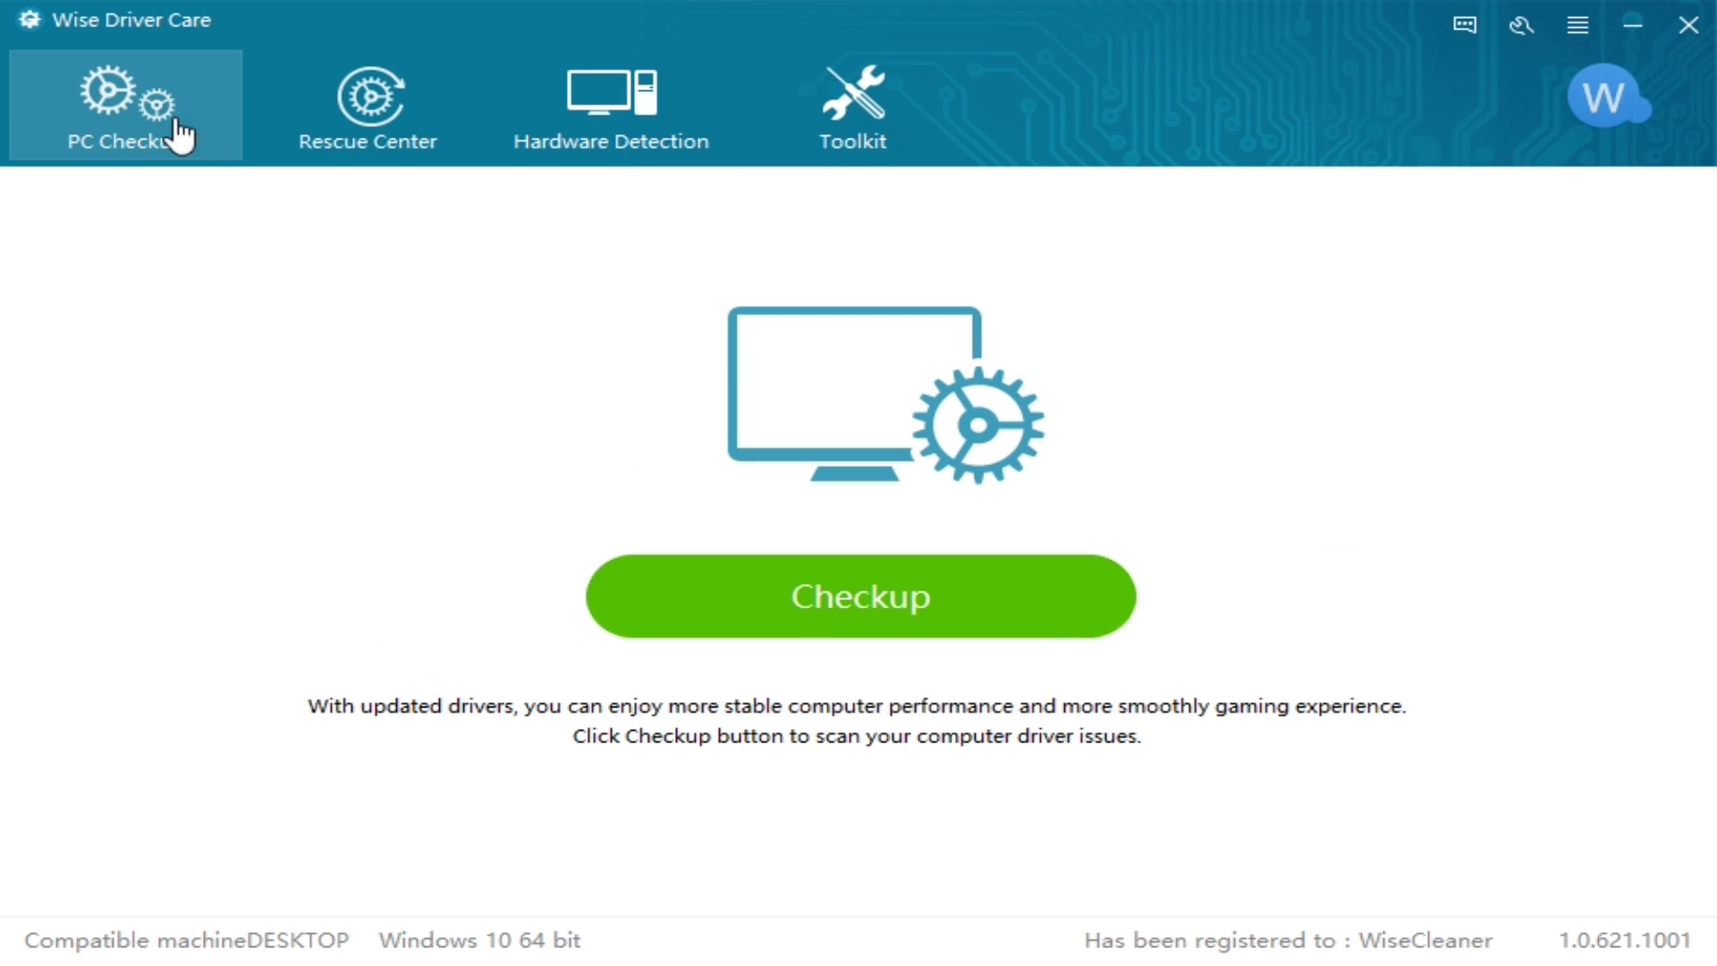
left_click(897, 615)
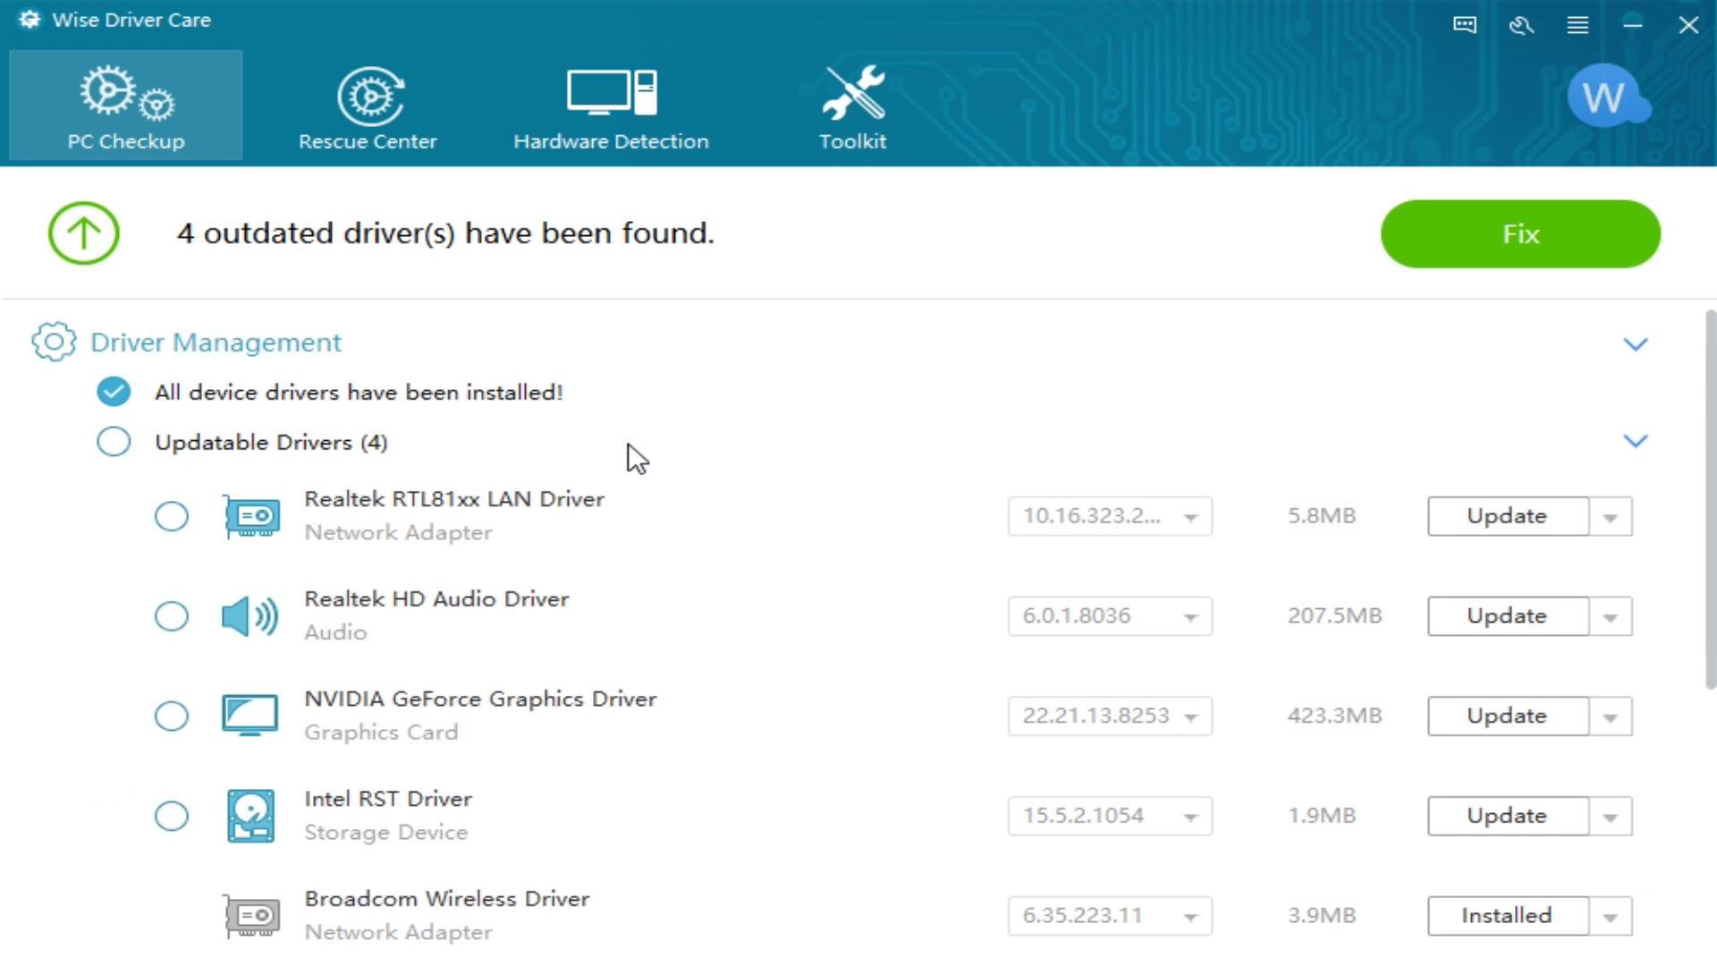
scroll(614, 689, "down", 3)
scroll(597, 689, "up", 3)
scroll(445, 529, "down", 1)
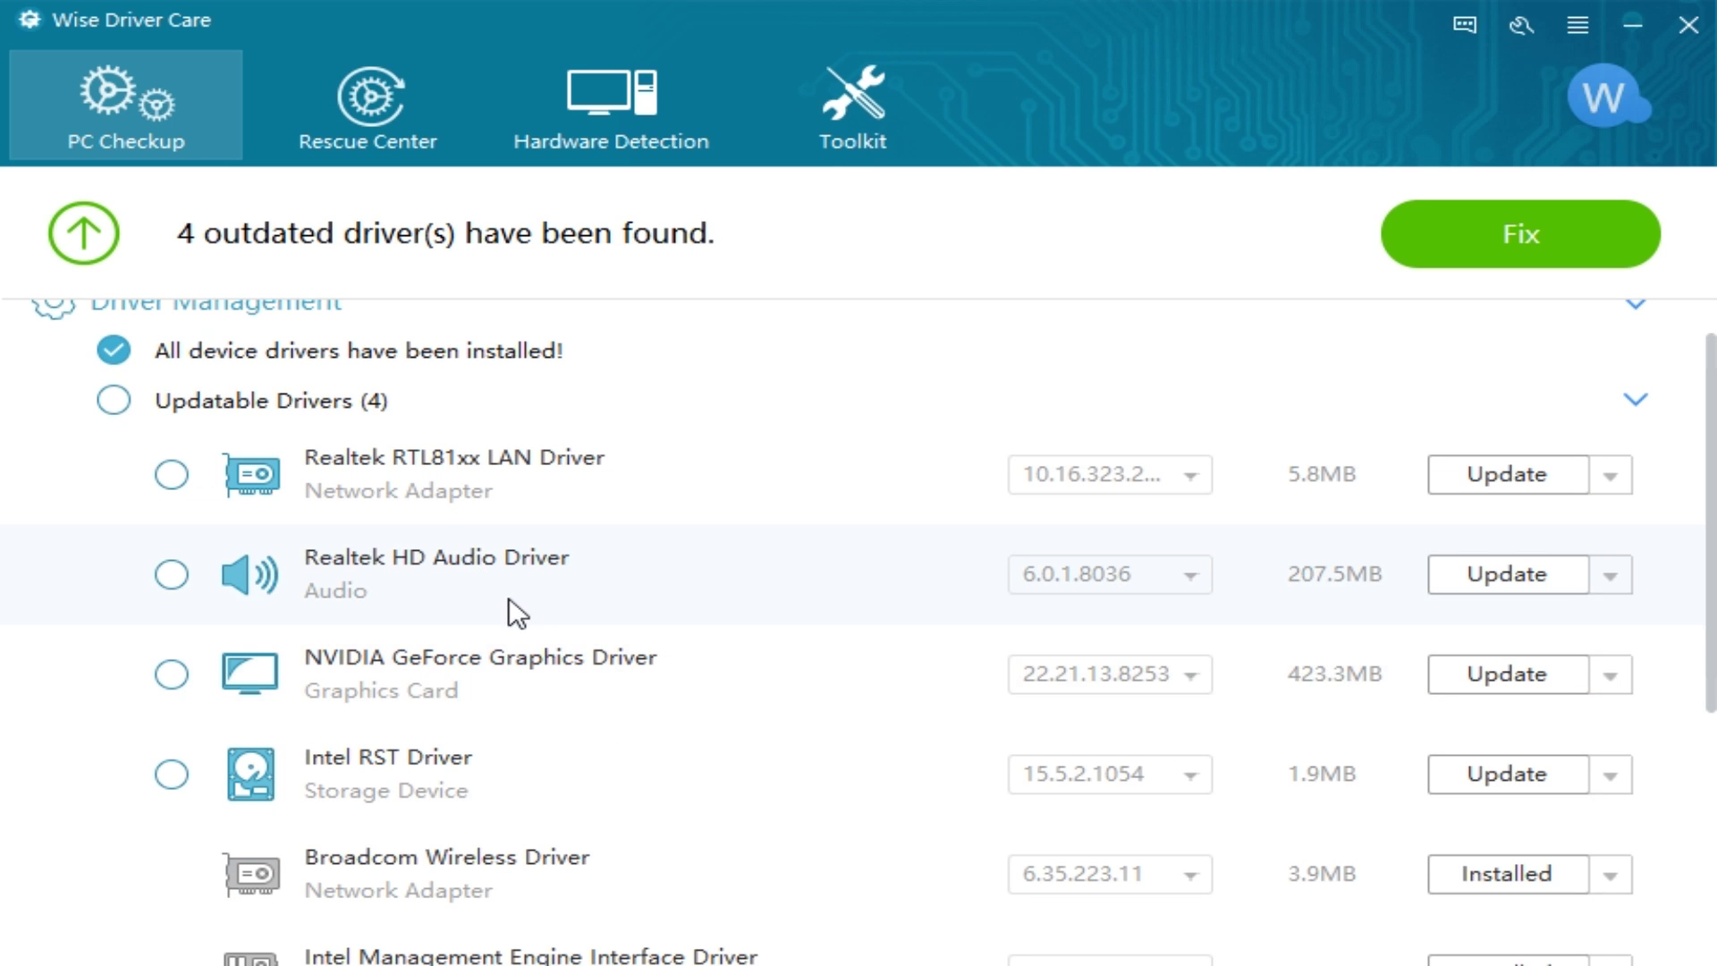
scroll(499, 582, "down", 2)
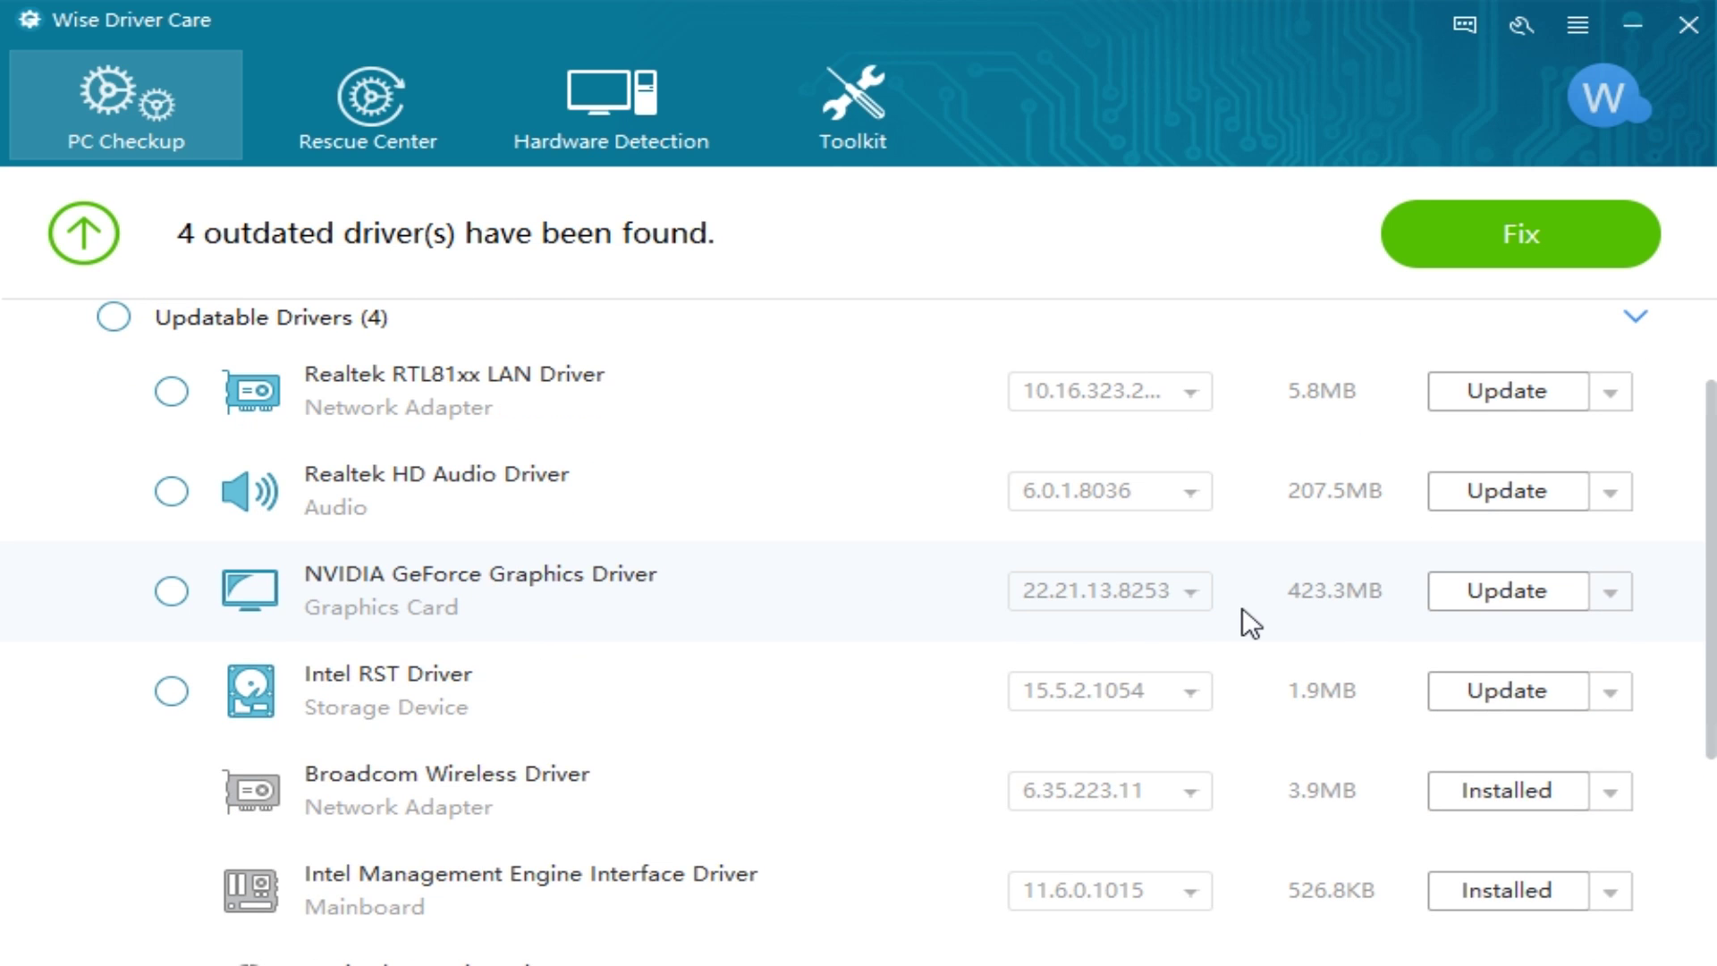
left_click(1195, 592)
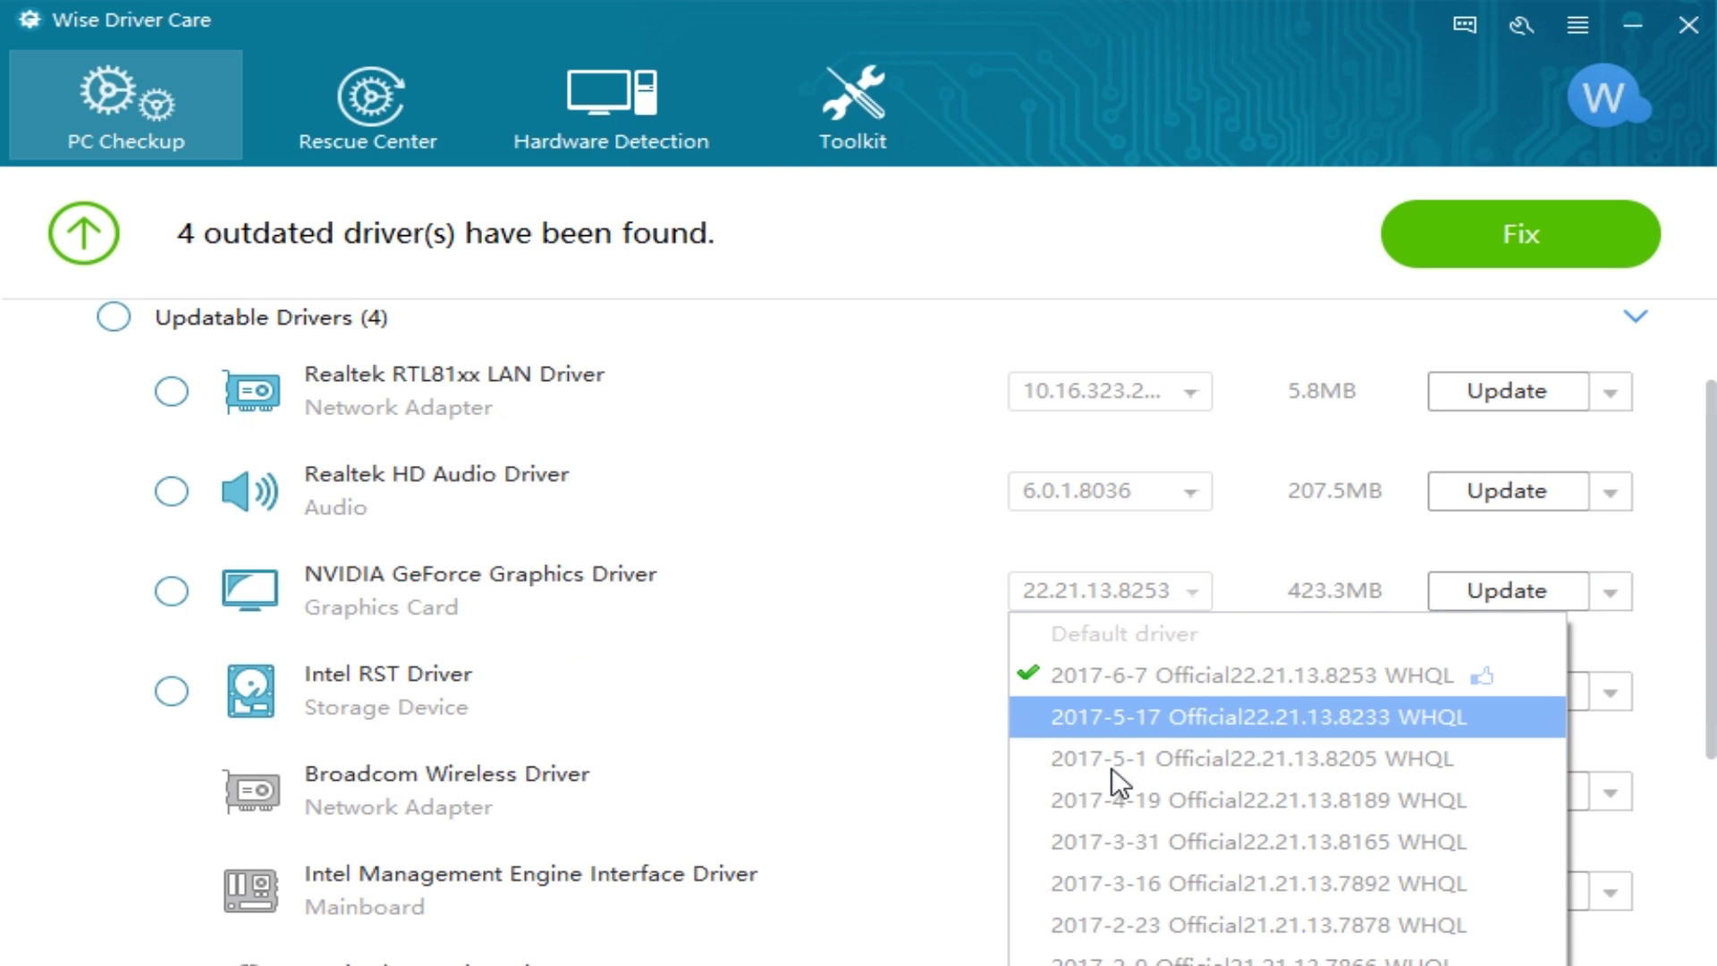
left_click(1190, 592)
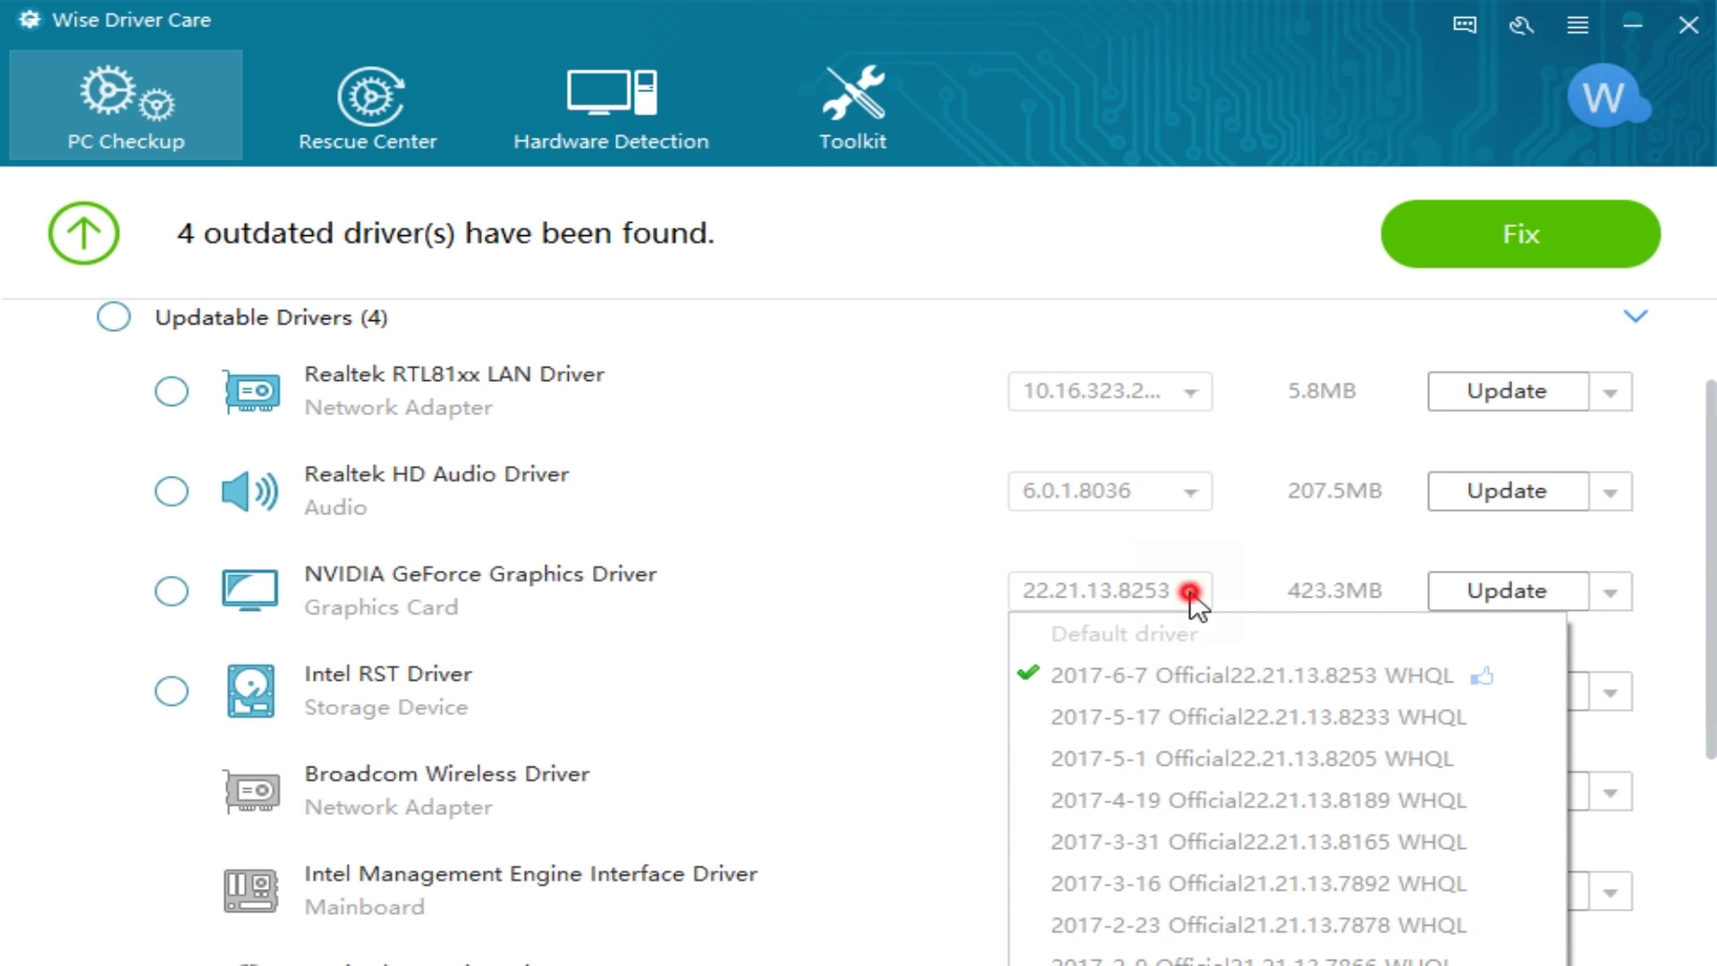
left_click(1621, 591)
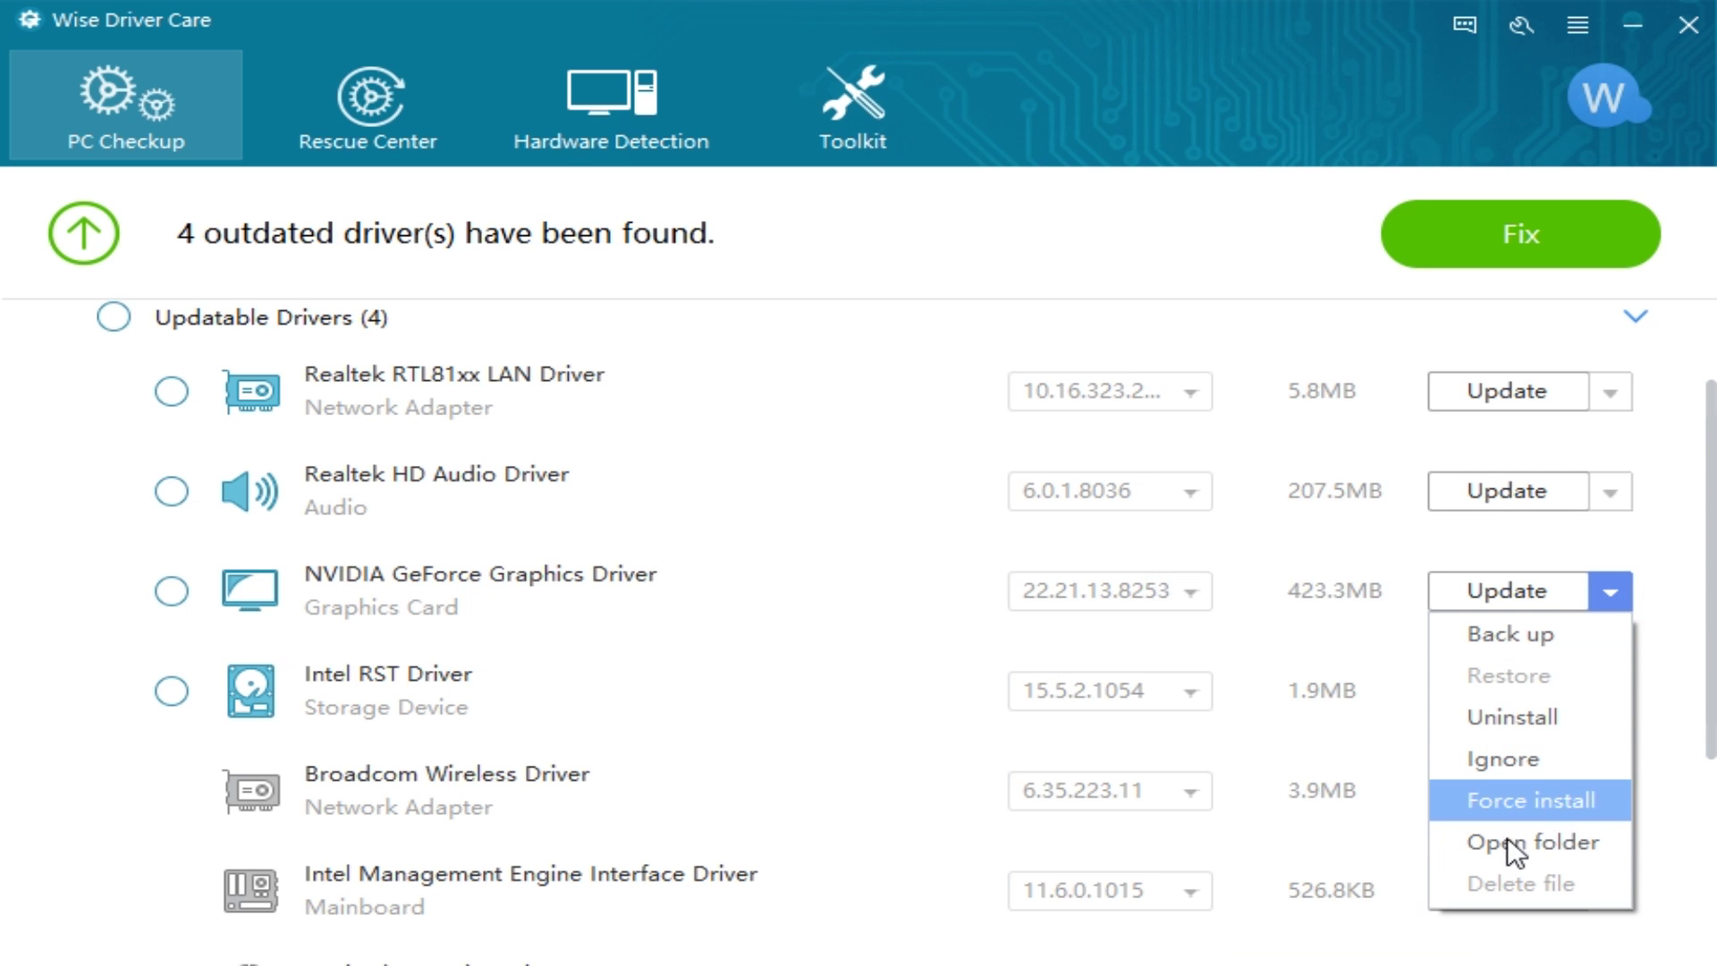
left_click(1614, 590)
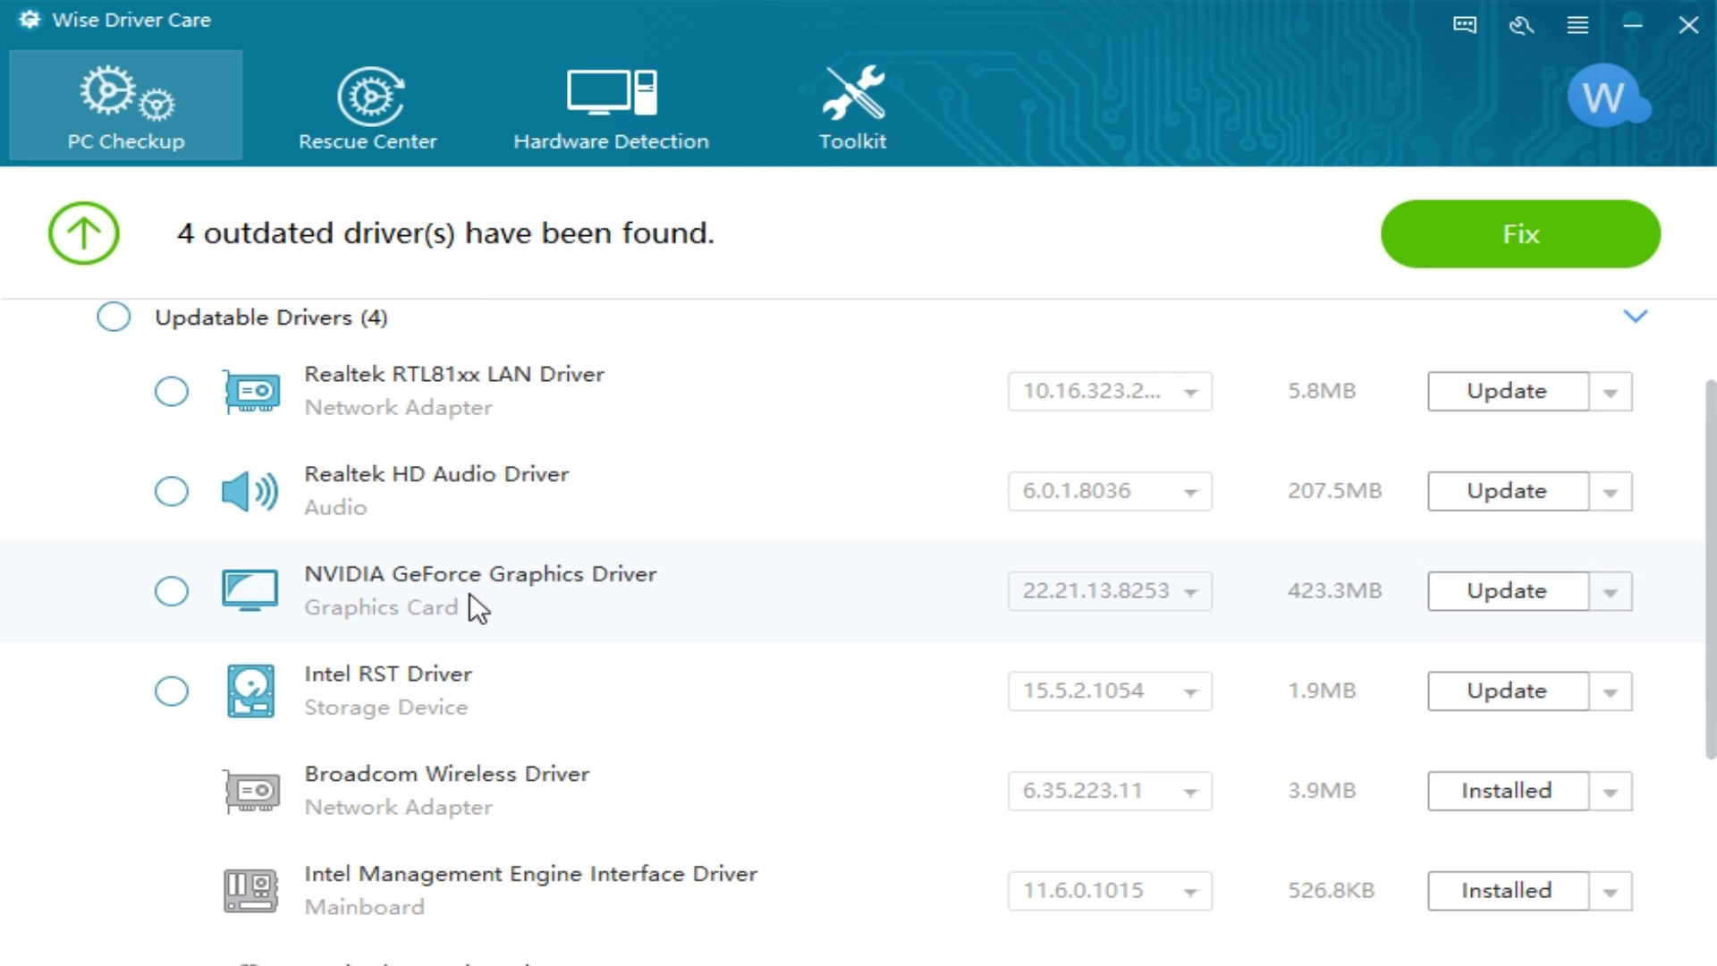
scroll(437, 612, "down", 1)
scroll(408, 617, "up", 2)
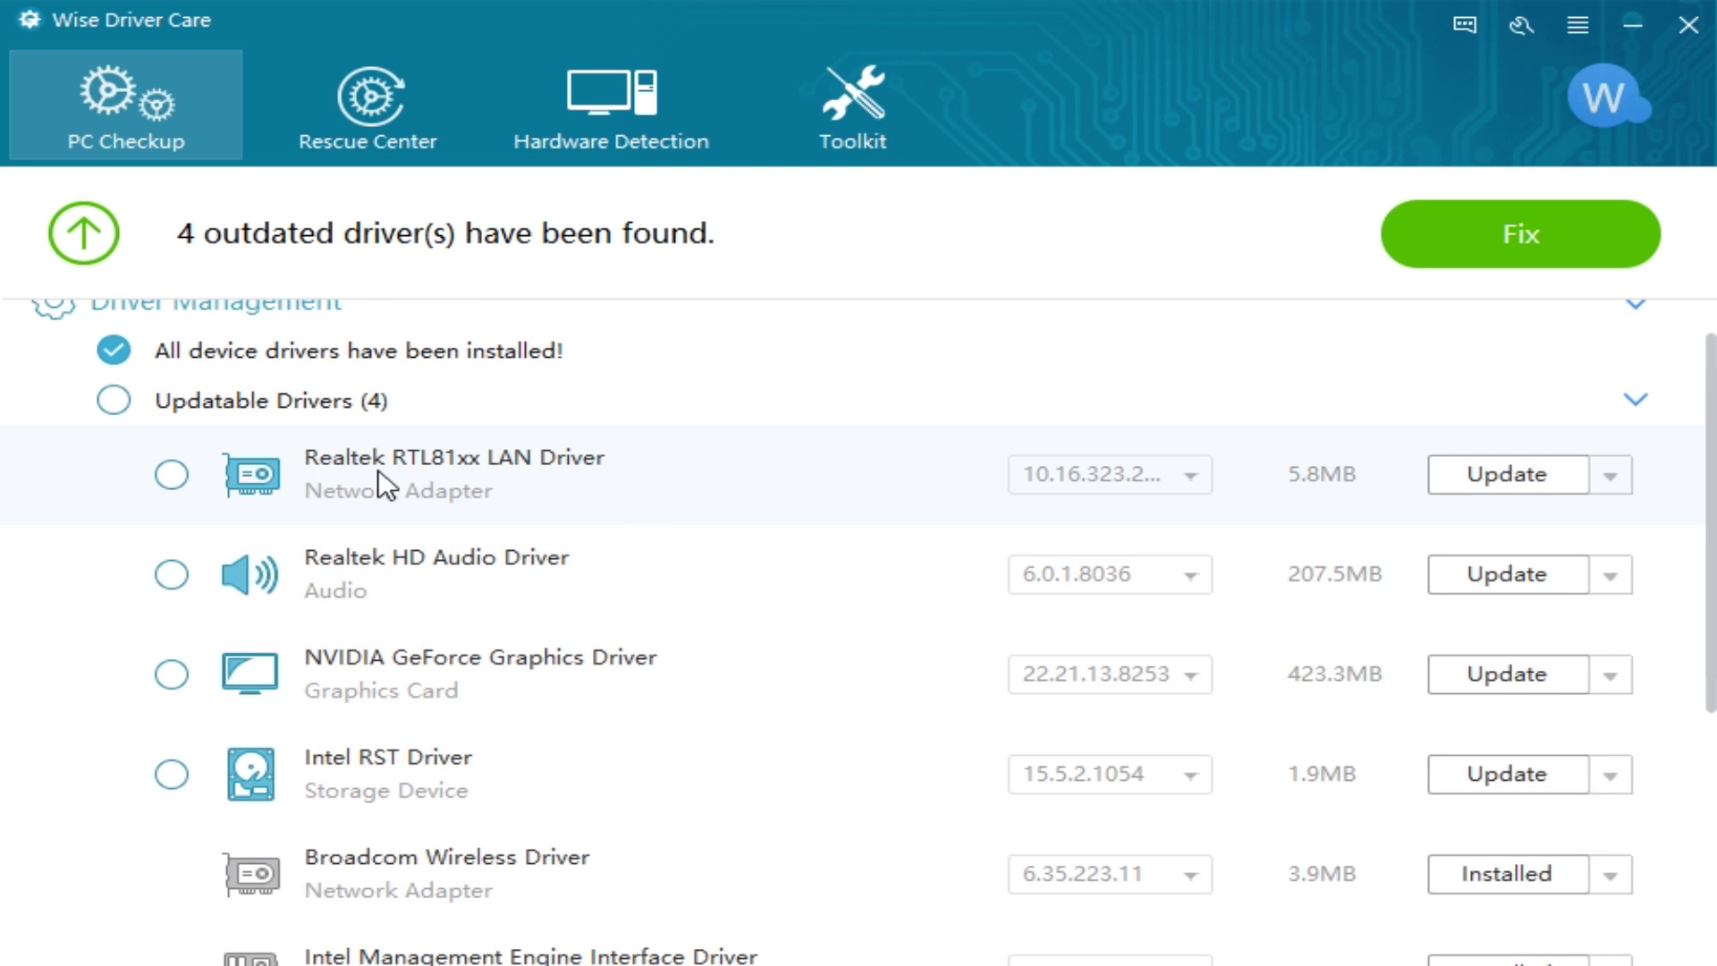
Step: Clean the 59 driver residue files totalling 2.0GB
scroll(383, 587, "down", 3)
scroll(413, 824, "down", 2)
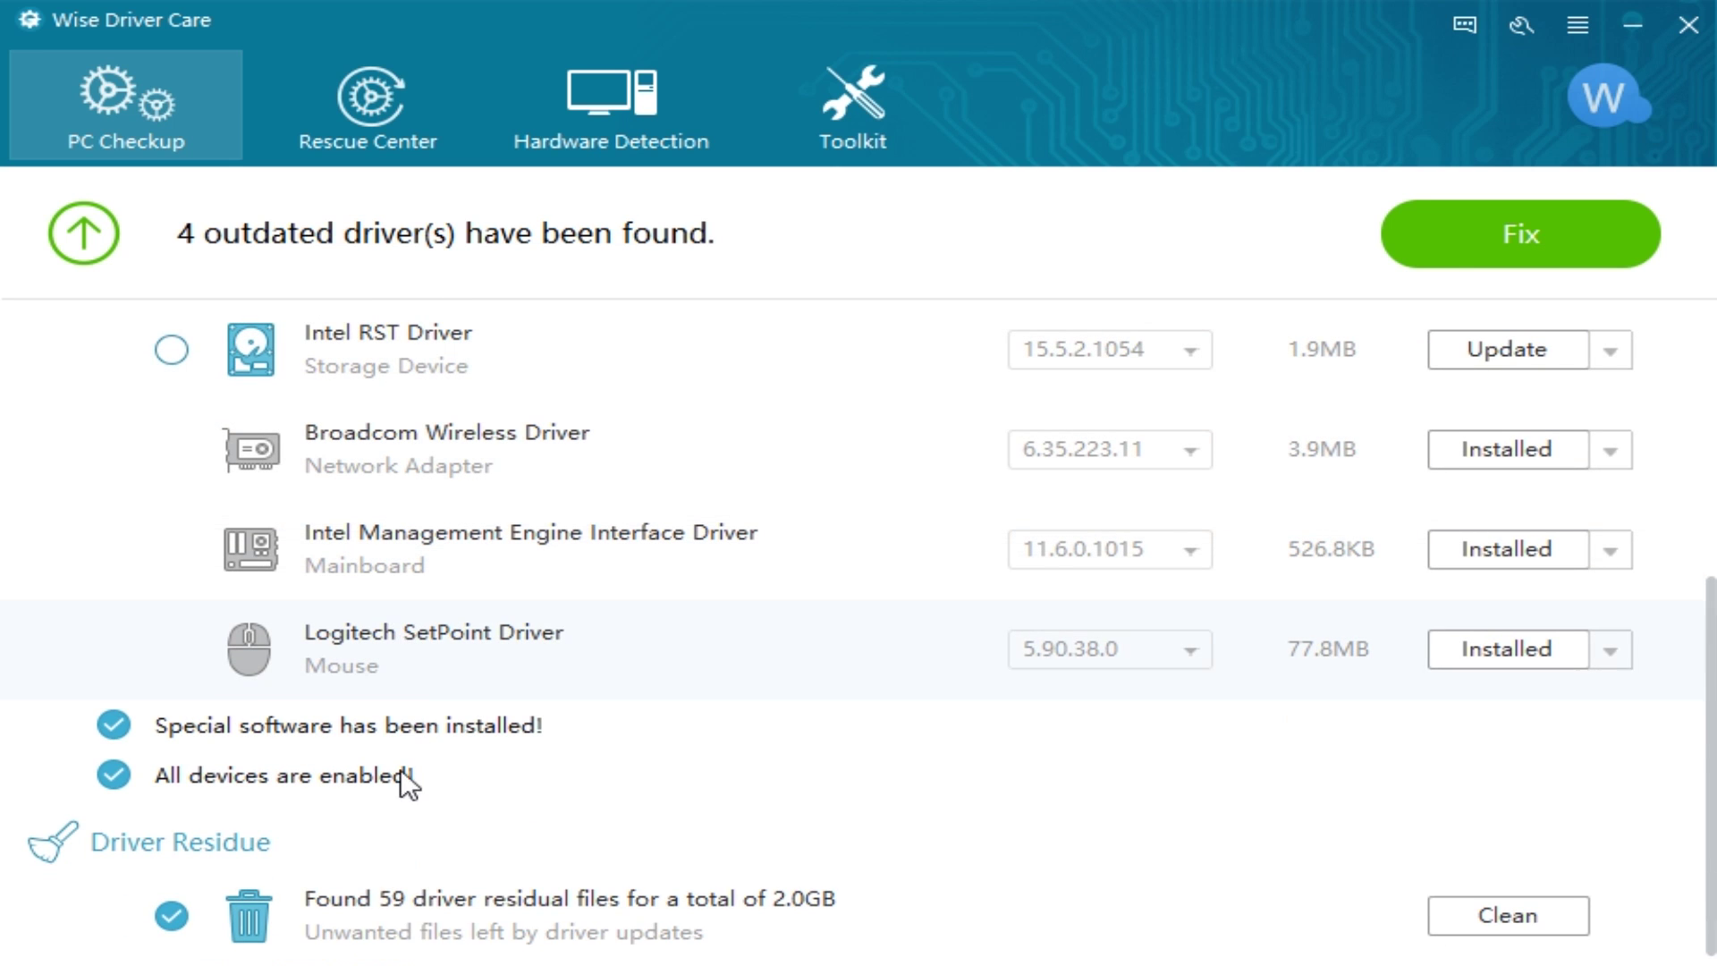
left_click(504, 726)
left_click(1482, 921)
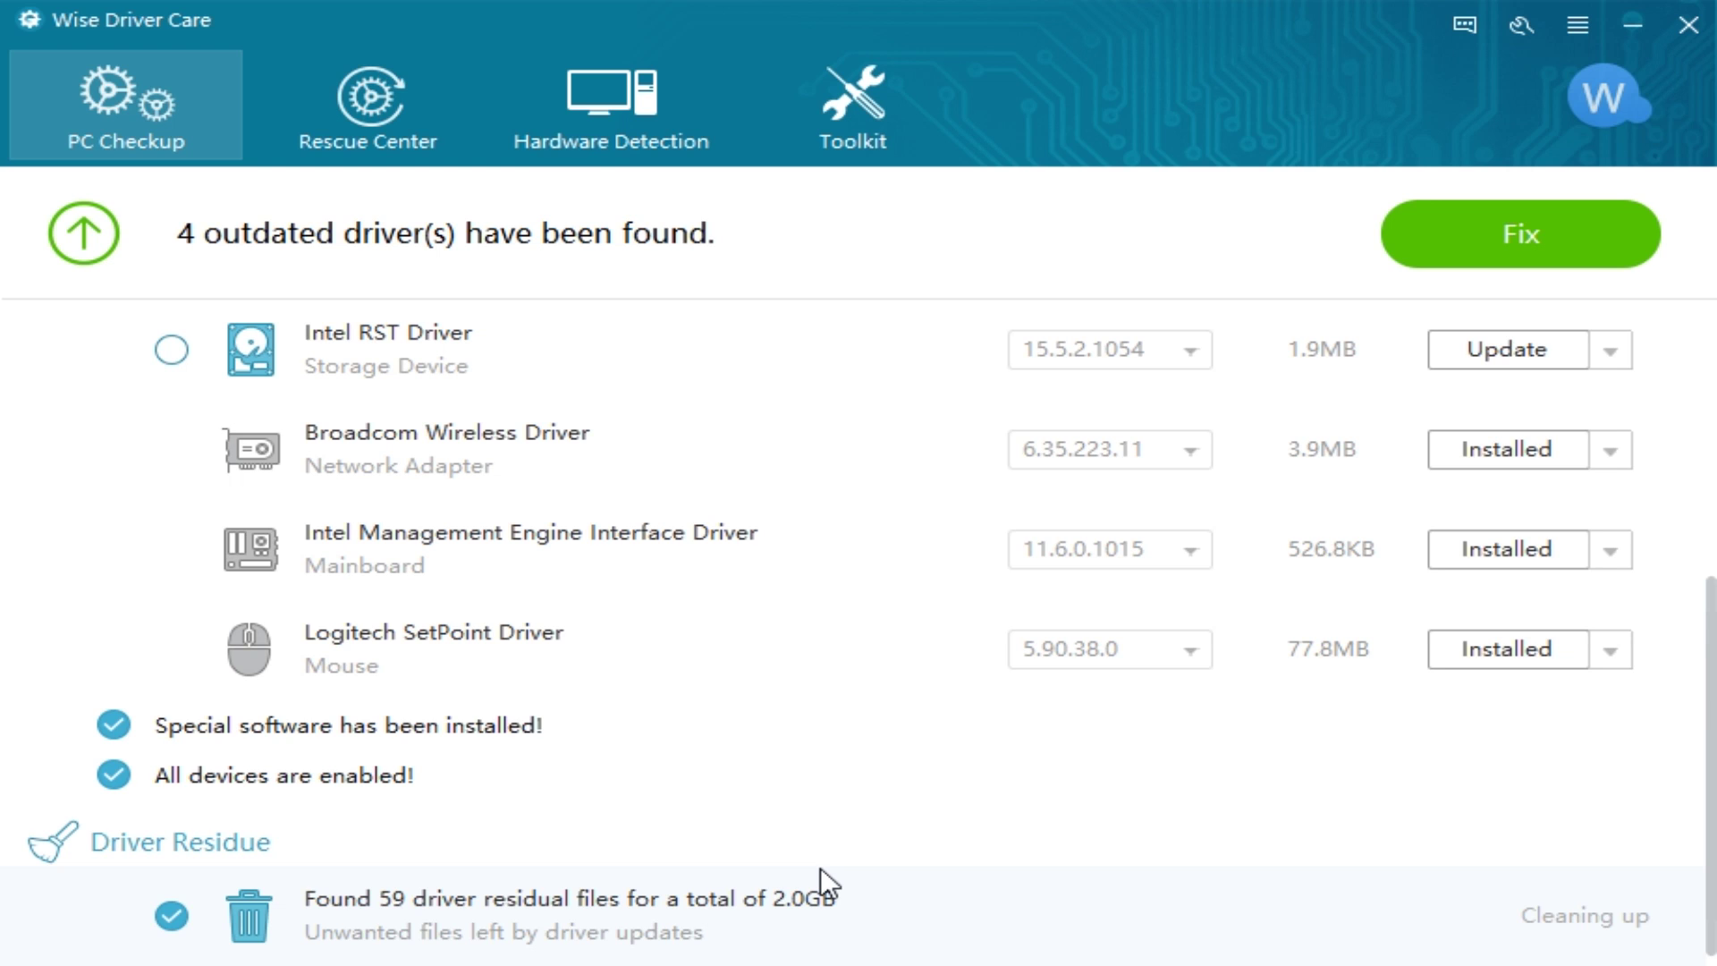
left_click(1157, 888)
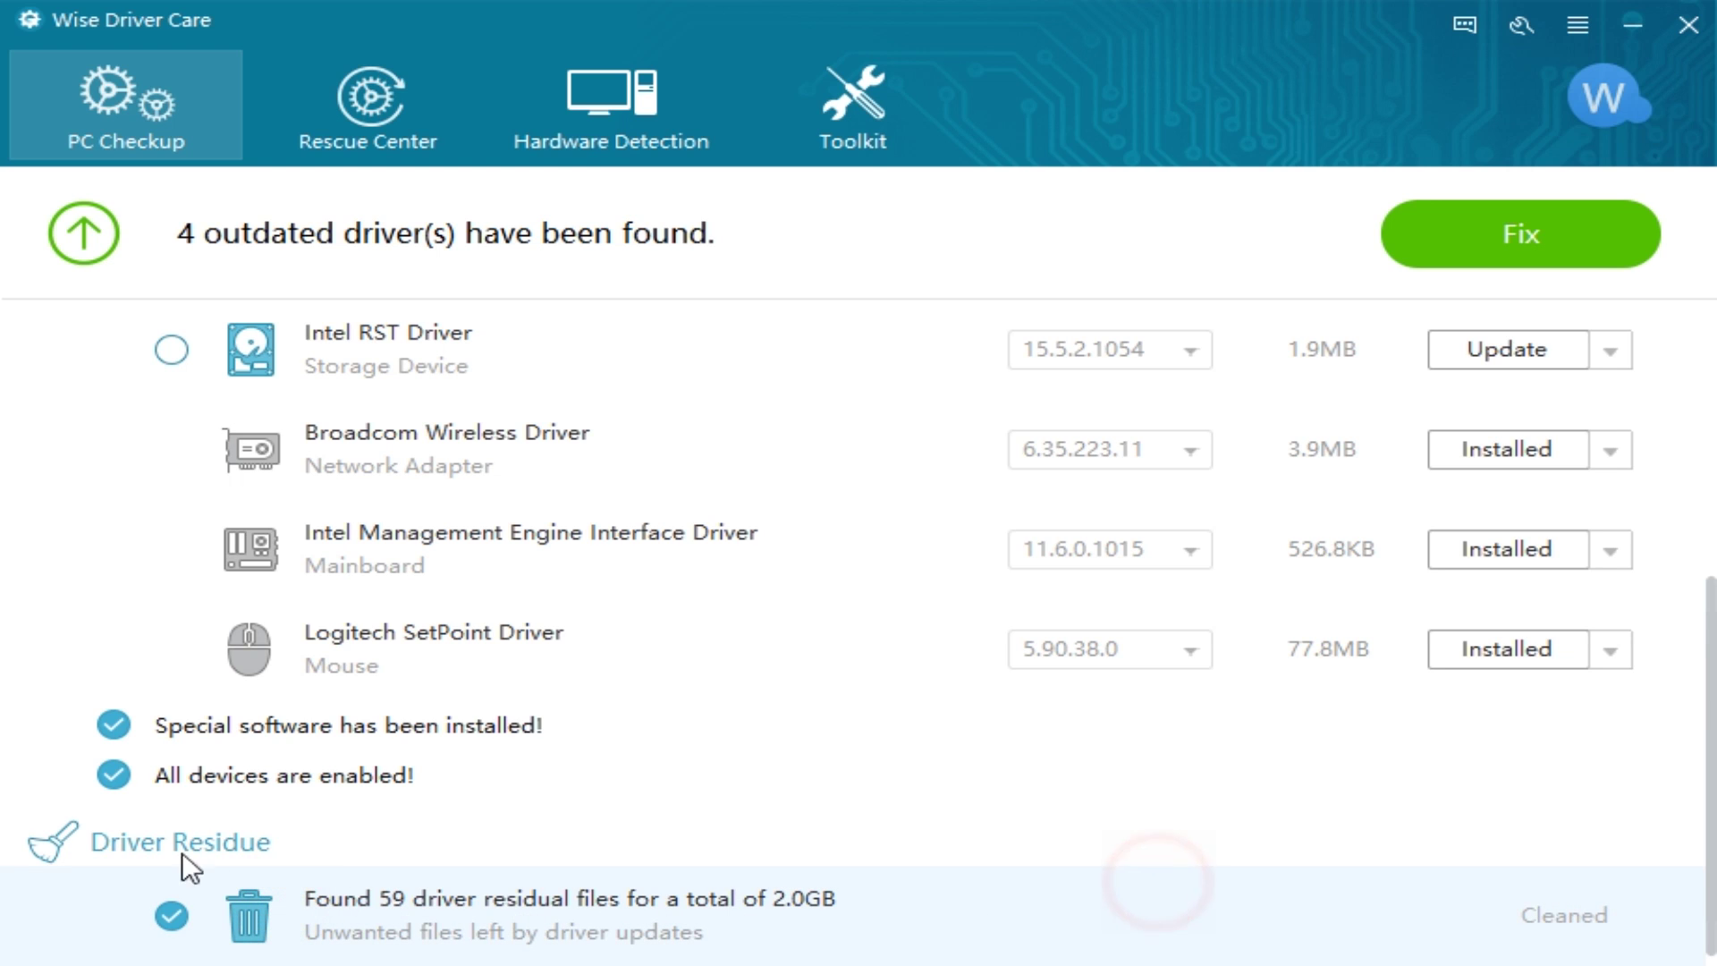
left_click(184, 942)
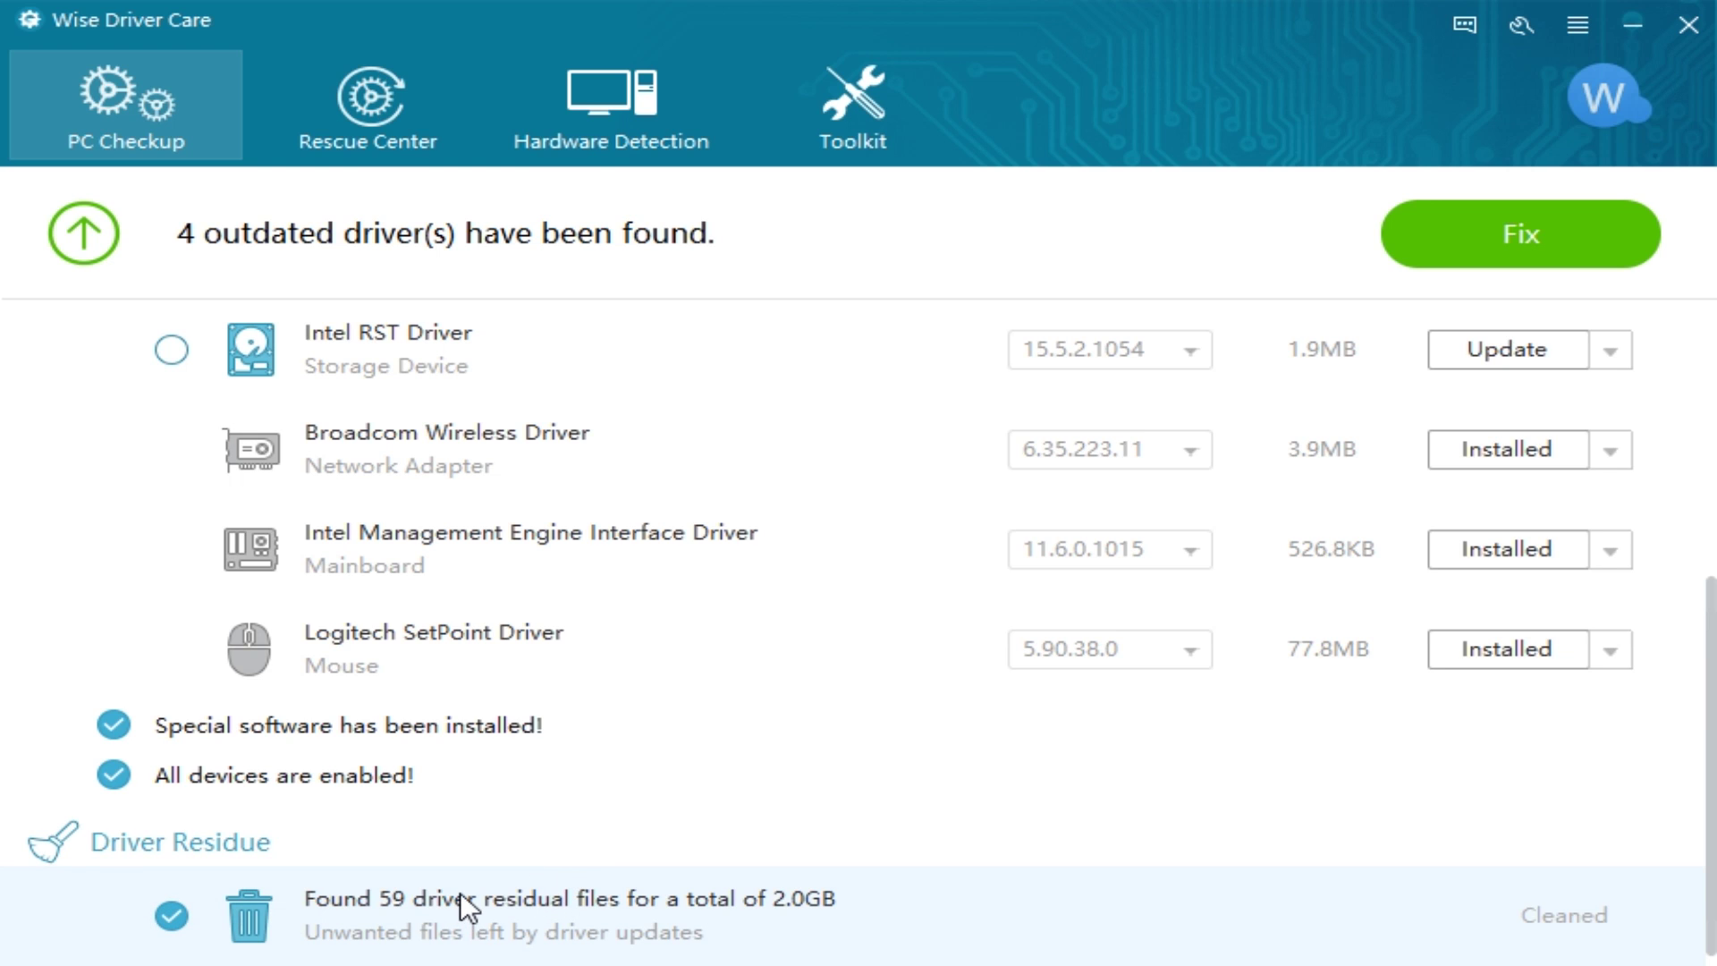
Step: Untick and re-tick the Special software status item in the checkup results
left_click(115, 728)
left_click(98, 731)
scroll(475, 692, "up", 5)
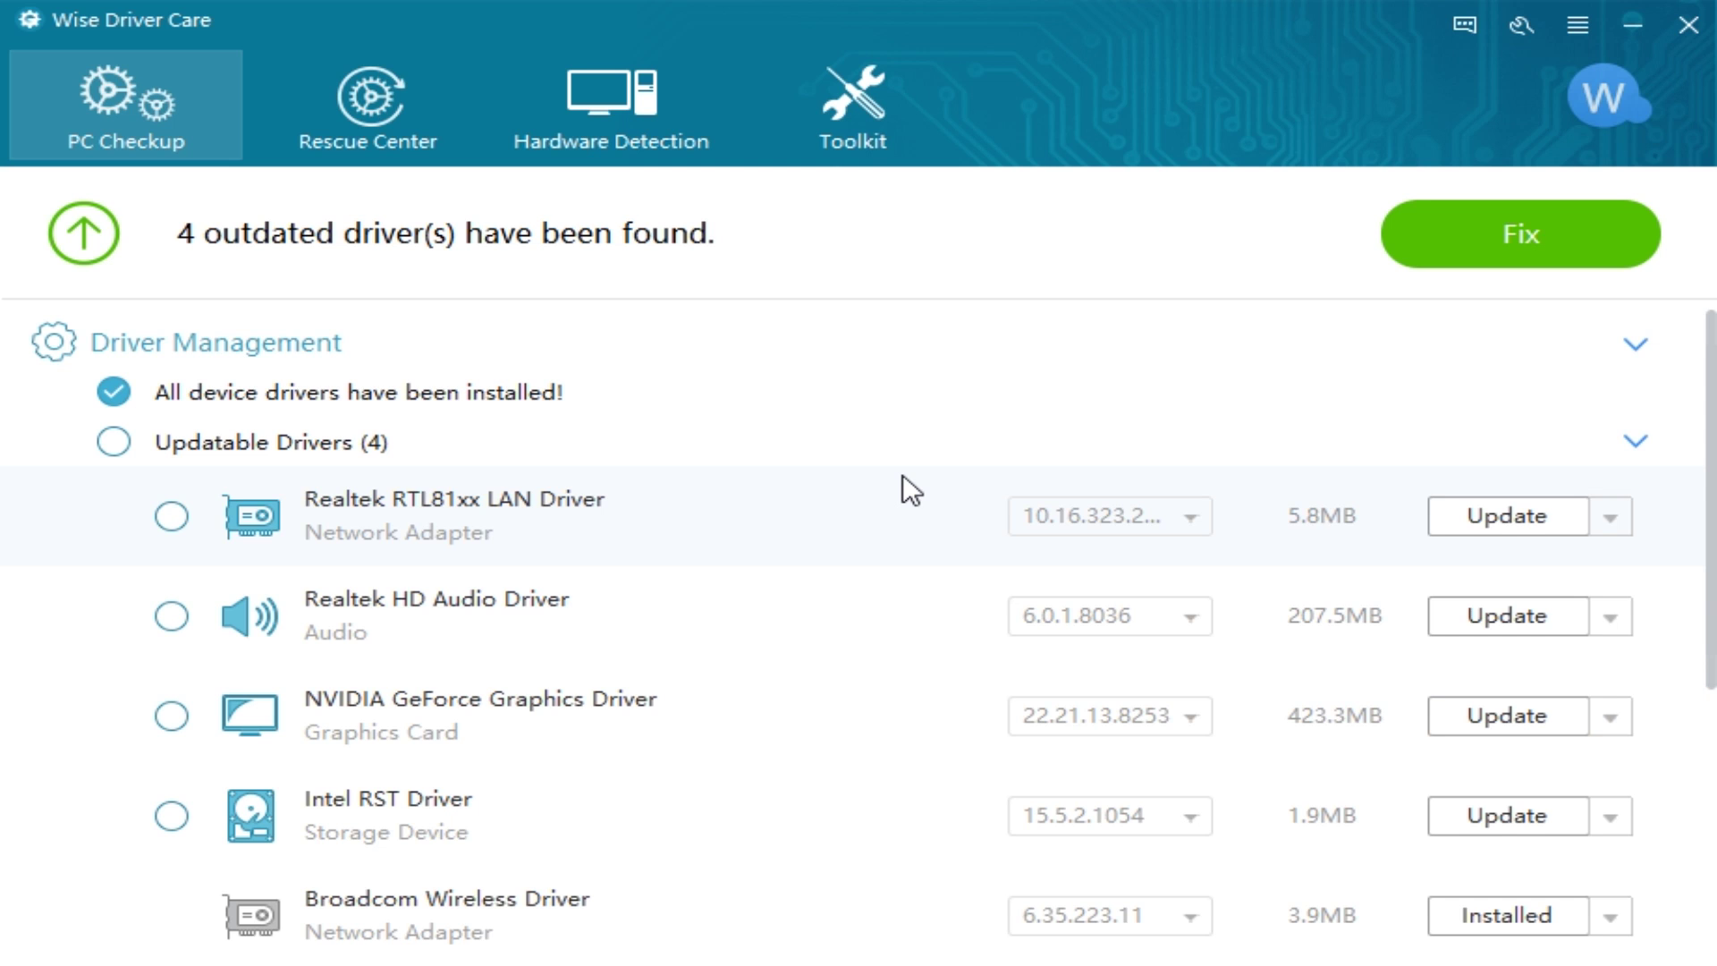
scroll(823, 492, "down", 5)
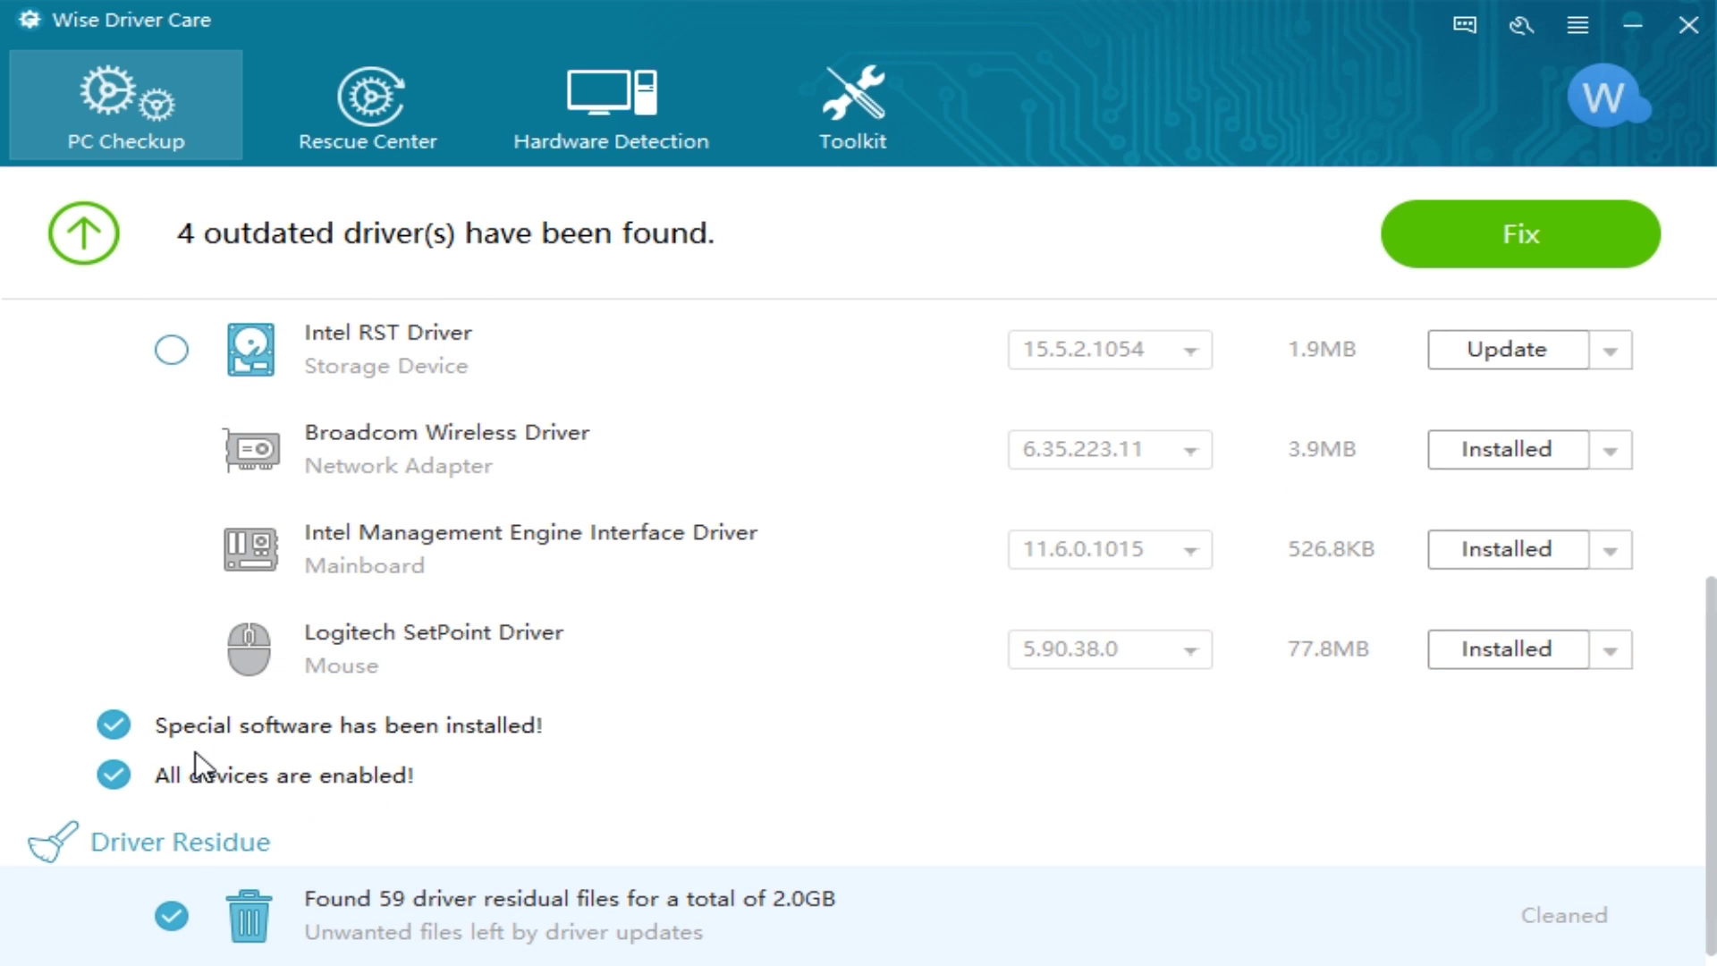
scroll(555, 753, "up", 5)
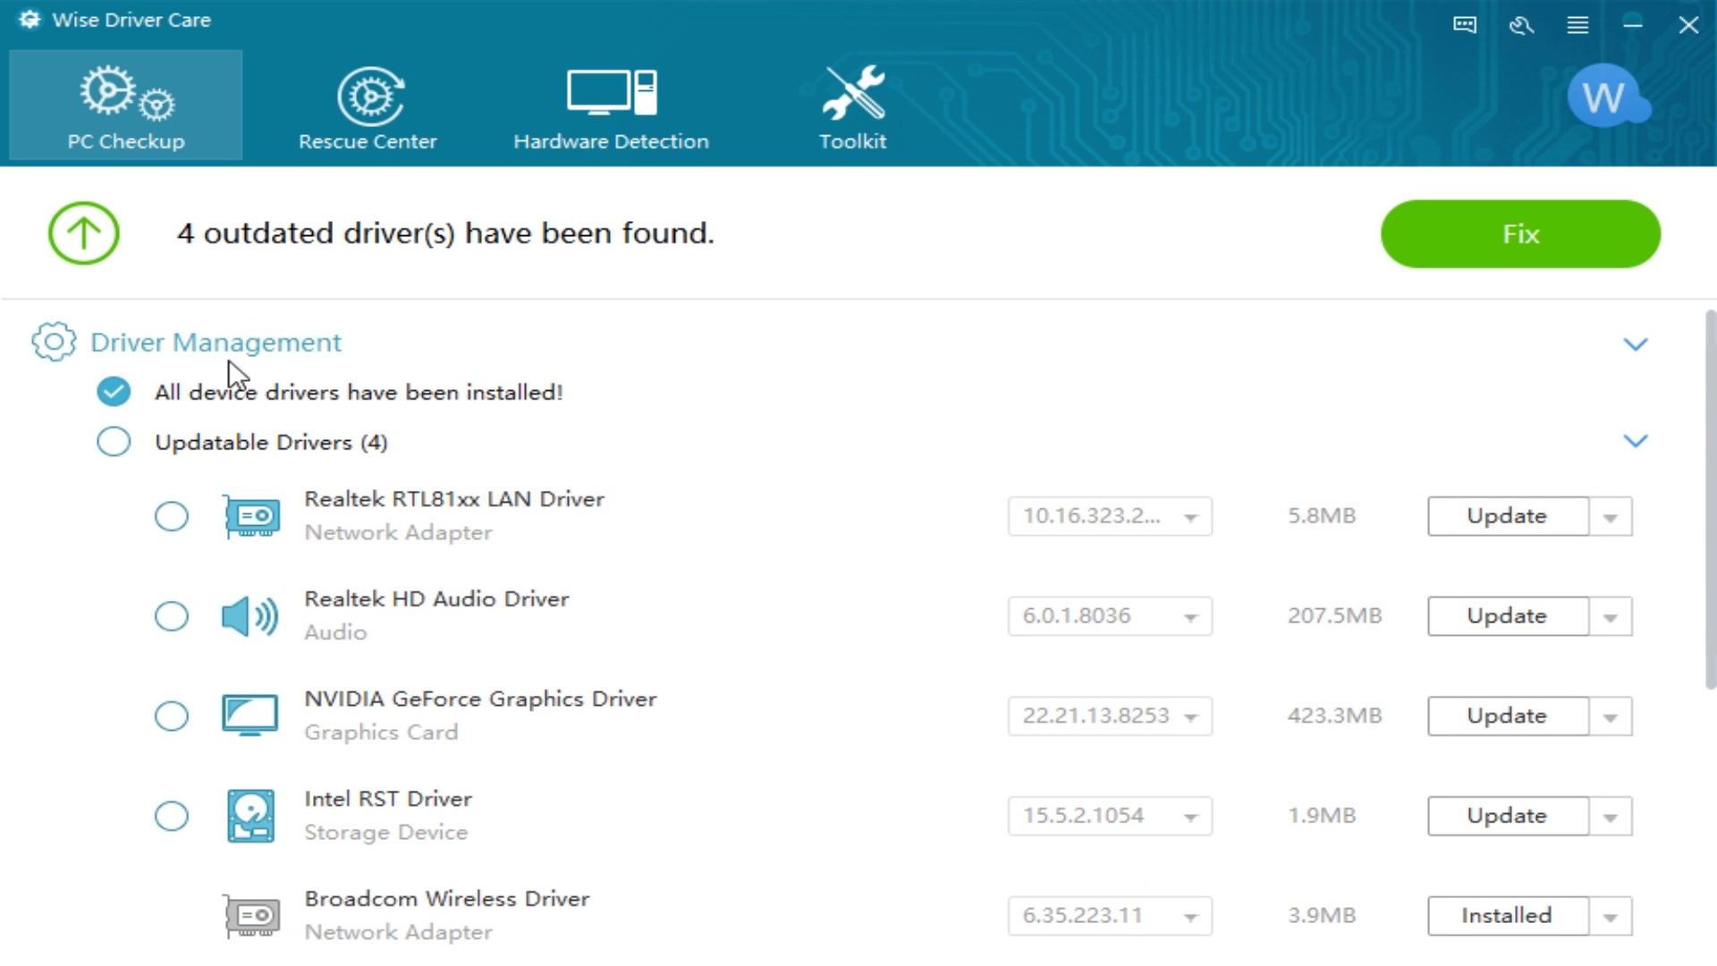
Step: Select all four updatable drivers and run Fix to download and install them
left_click(117, 444)
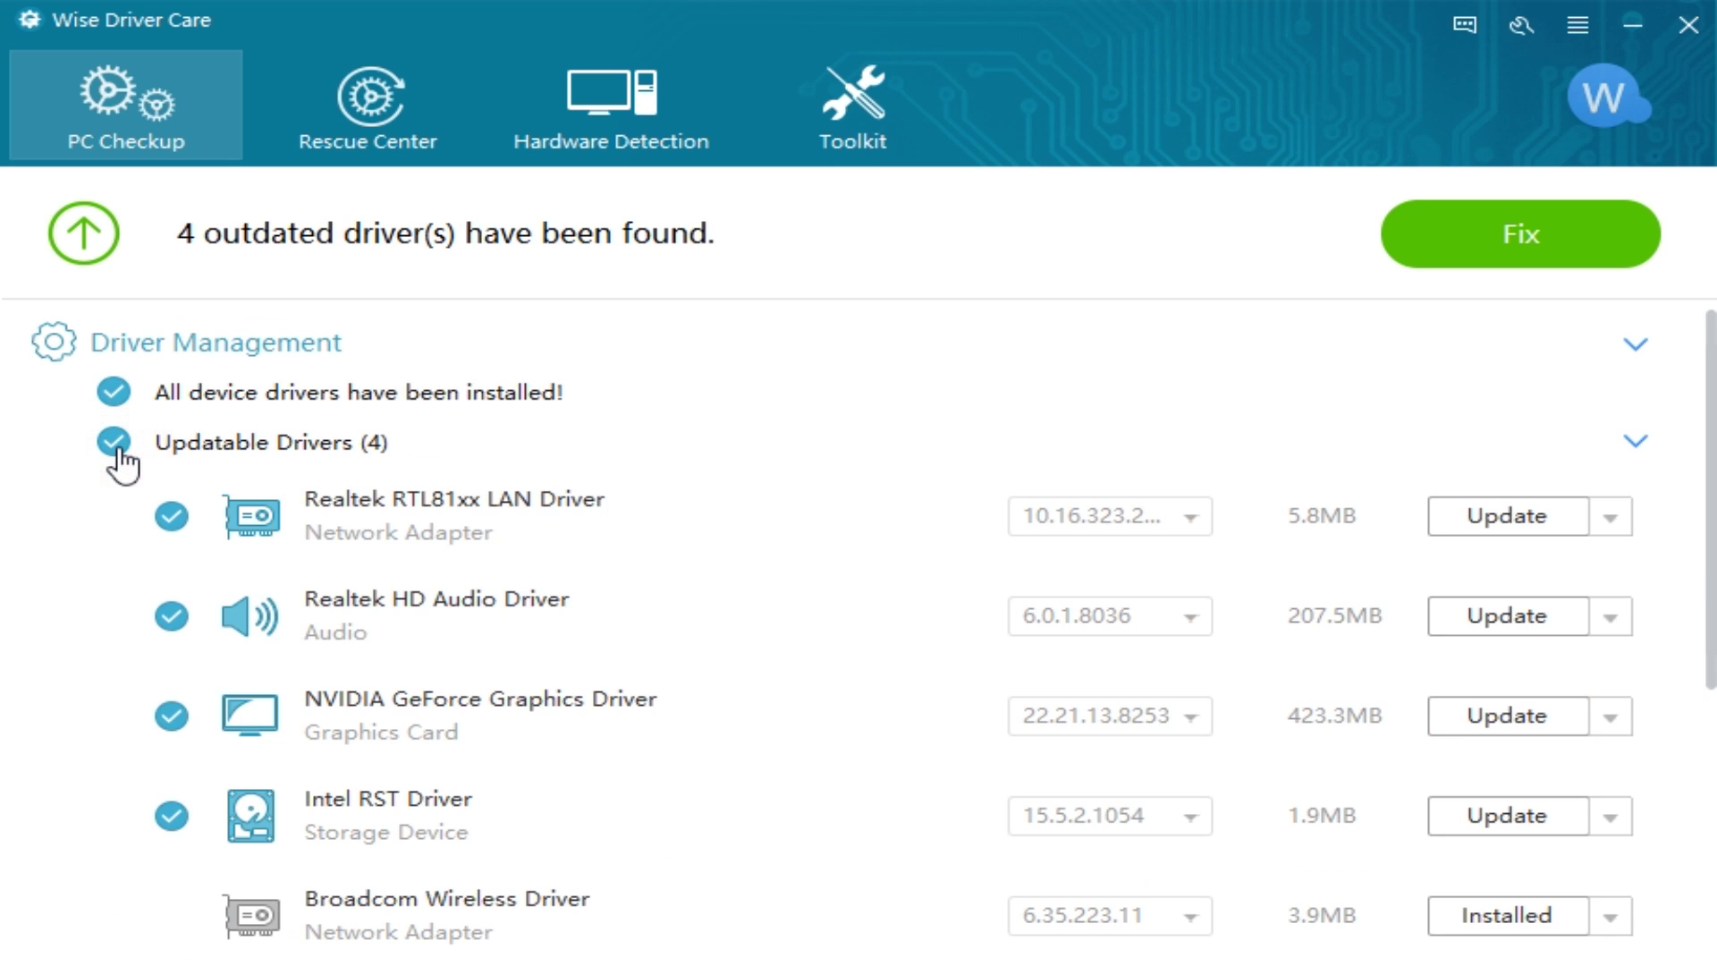
scroll(150, 684, "down", 3)
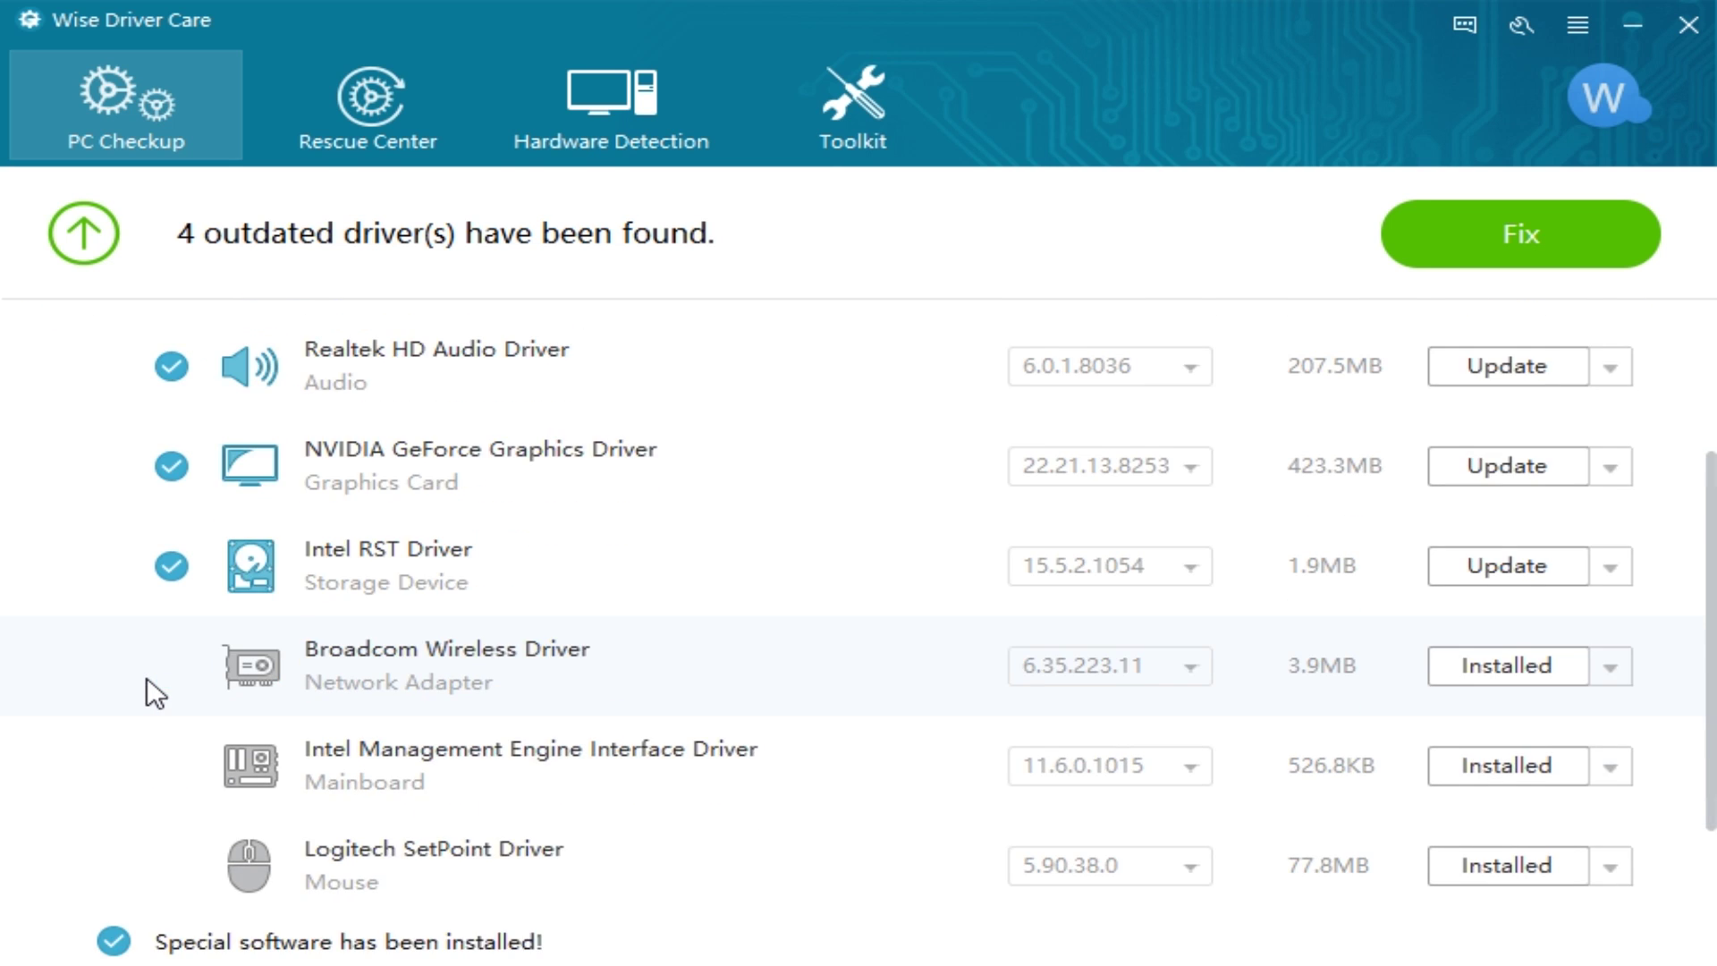
scroll(229, 632, "up", 3)
left_click(1565, 226)
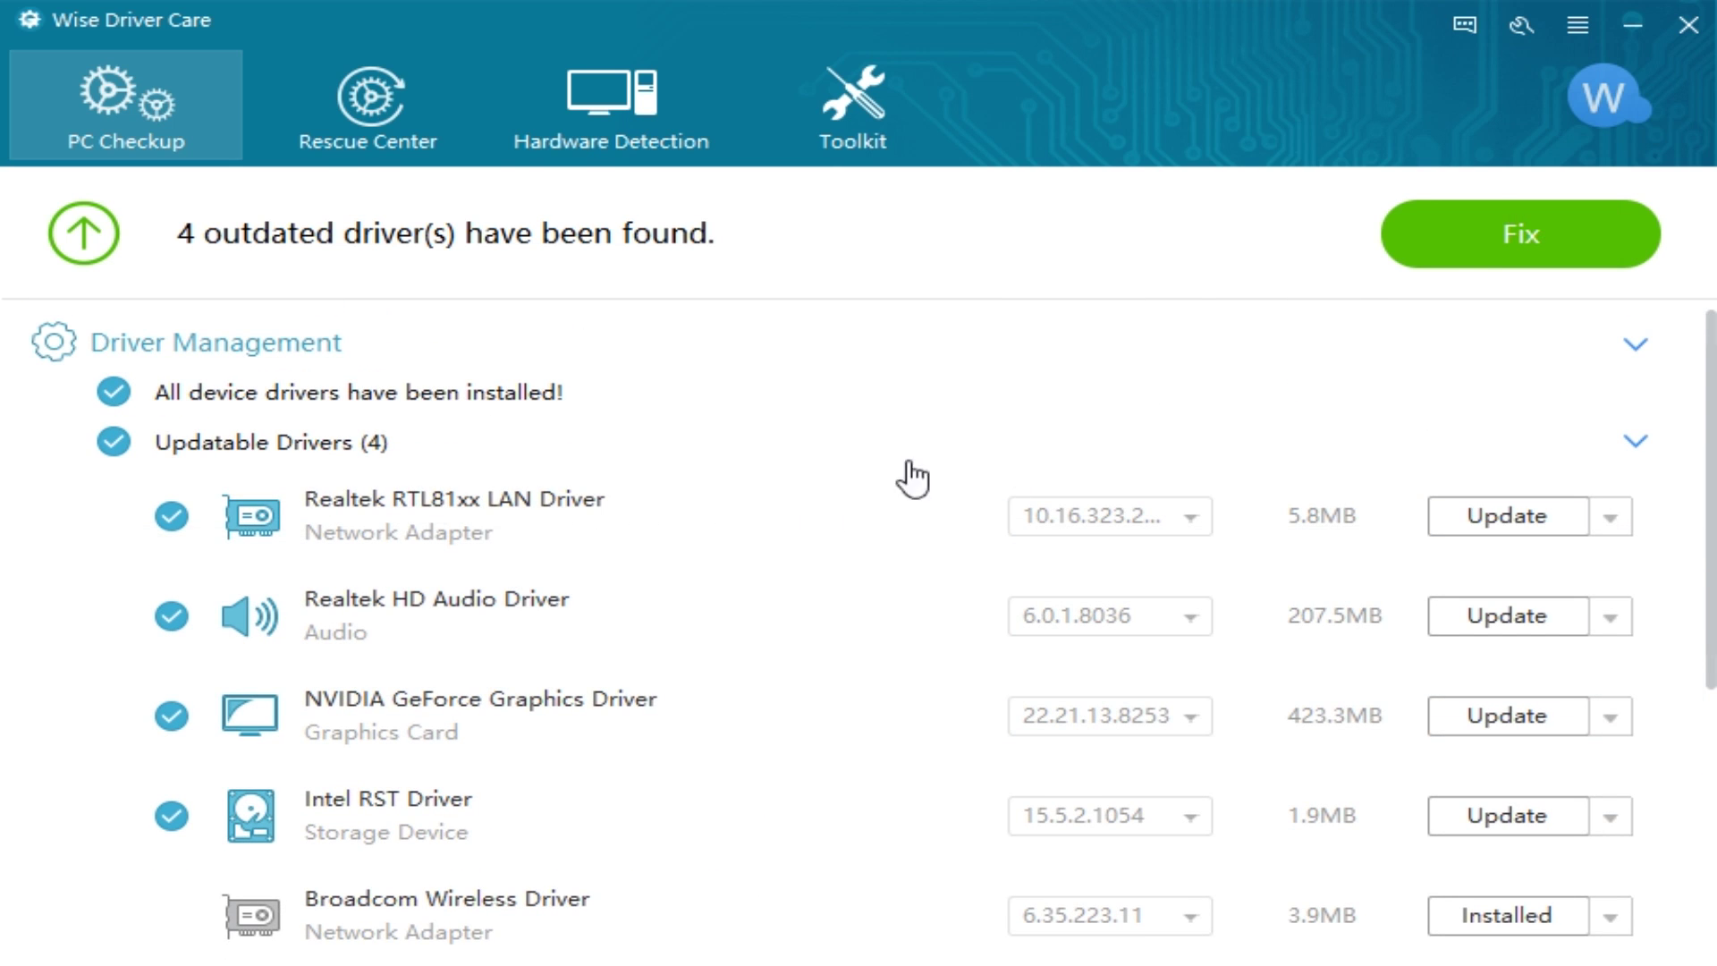
left_click(1506, 243)
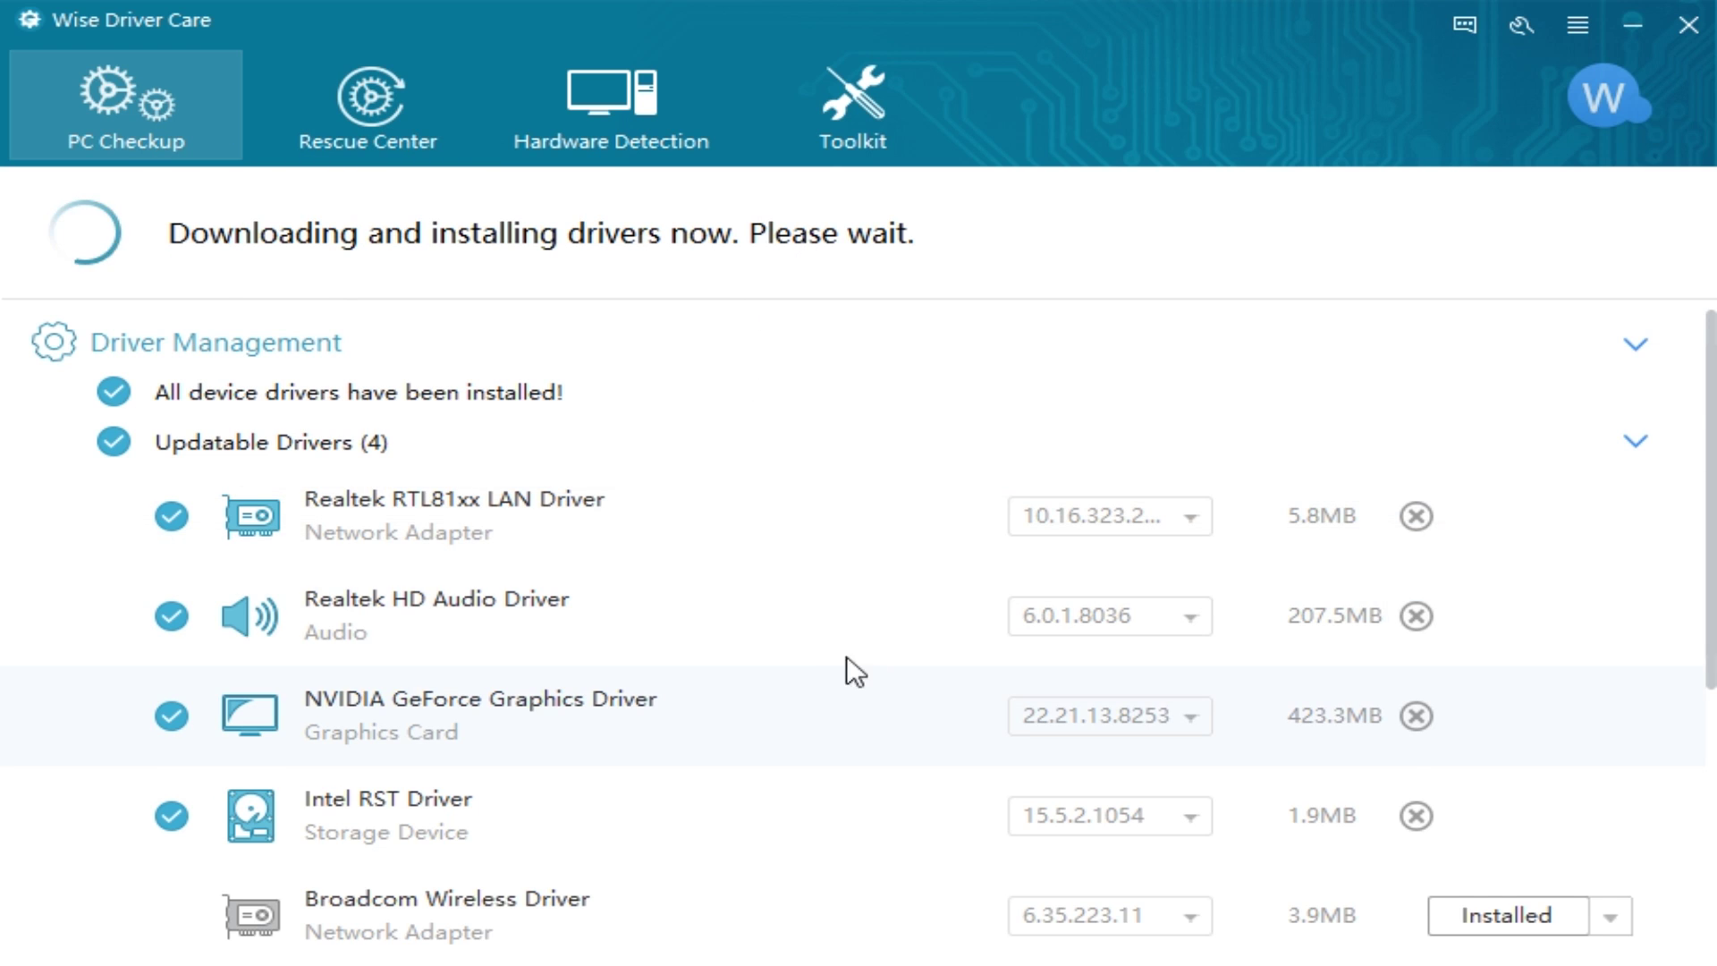
scroll(720, 510, "down", 1)
scroll(727, 590, "up", 1)
scroll(1304, 851, "down", 1)
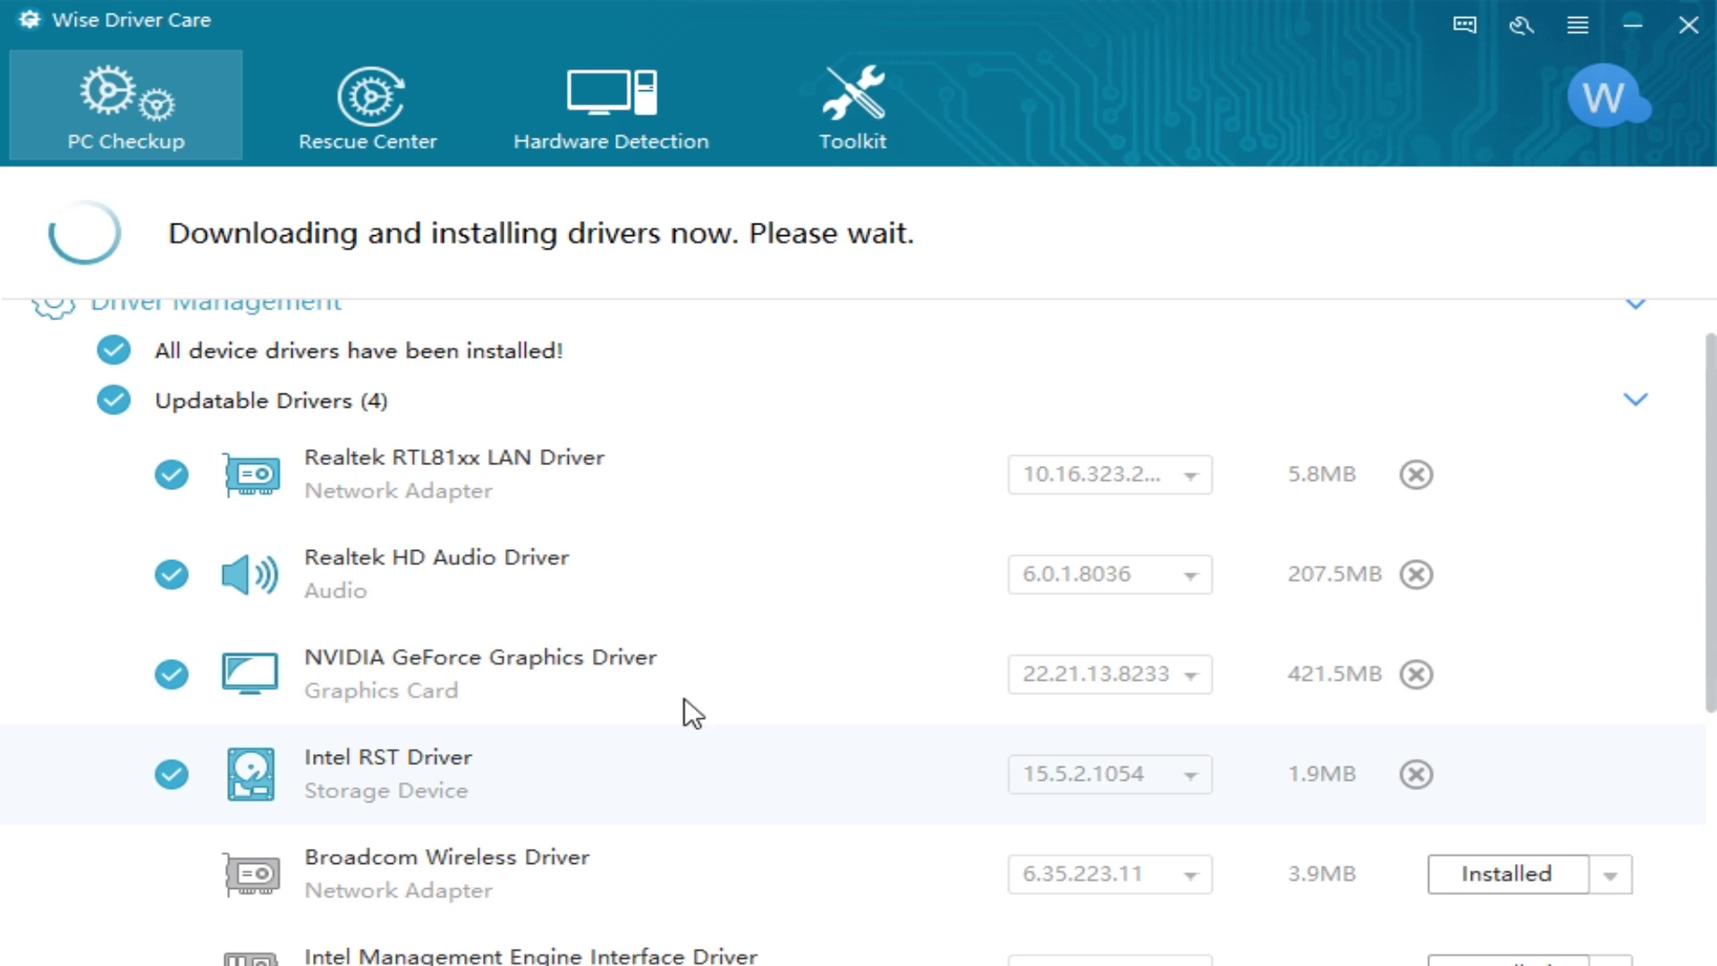
scroll(684, 696, "up", 1)
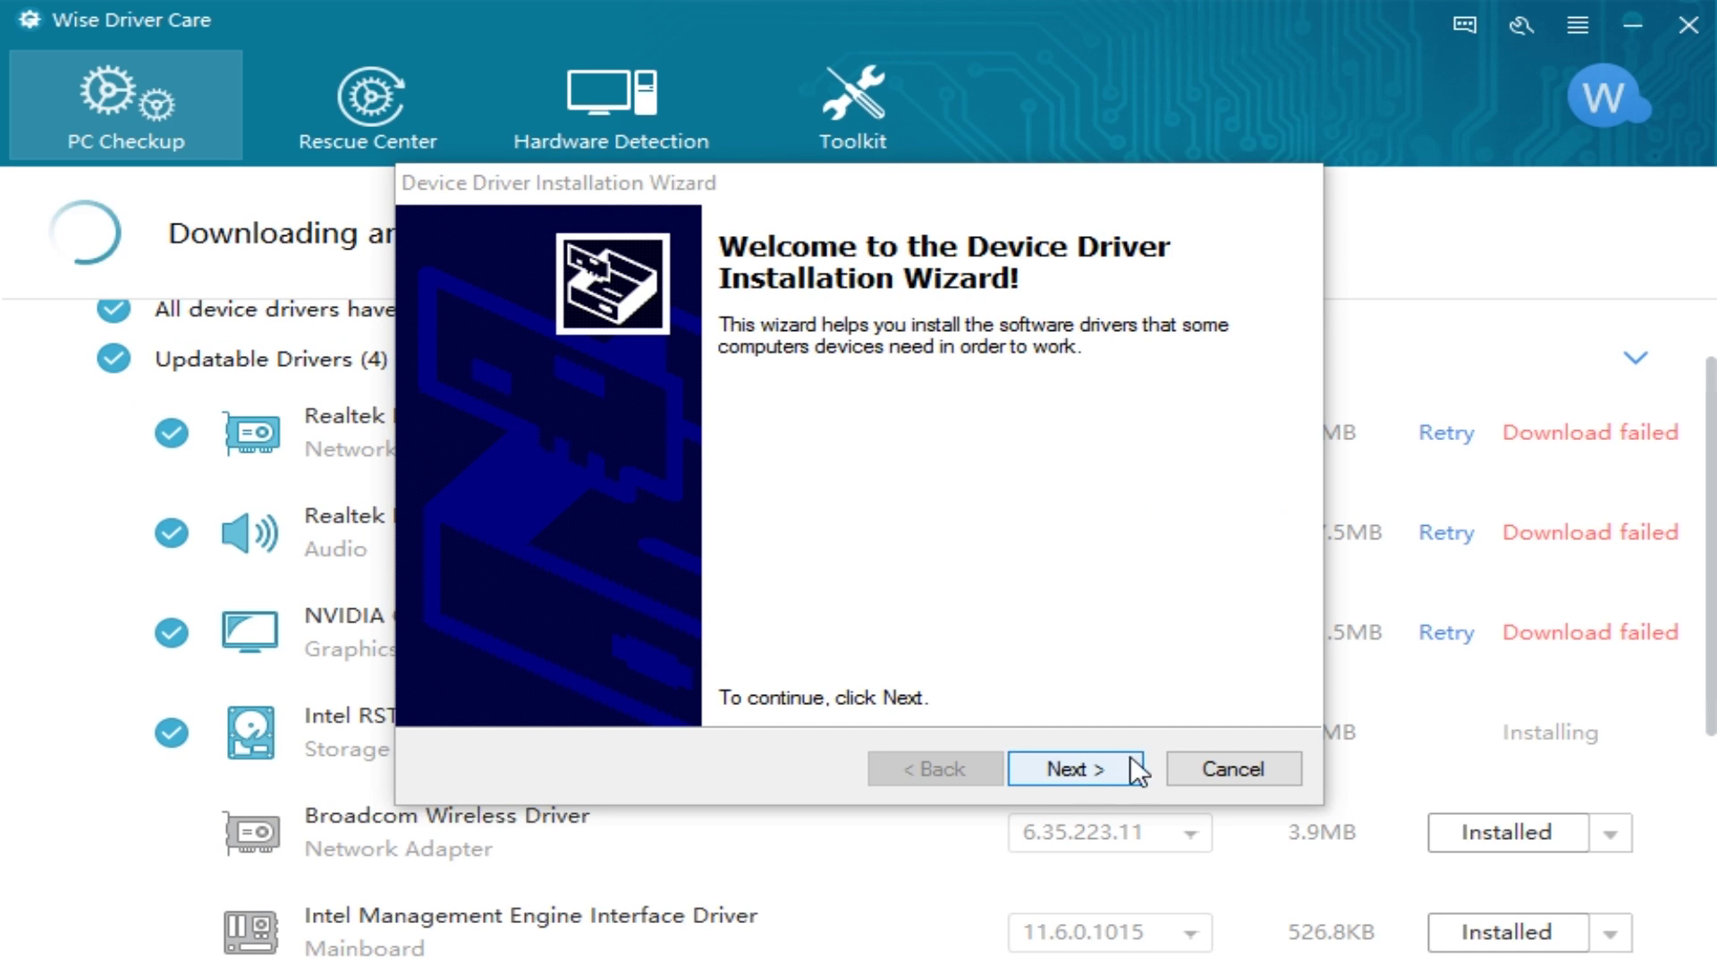
Step: Complete the Intel RST driver installation wizard and choose Restart Later
left_click(1100, 769)
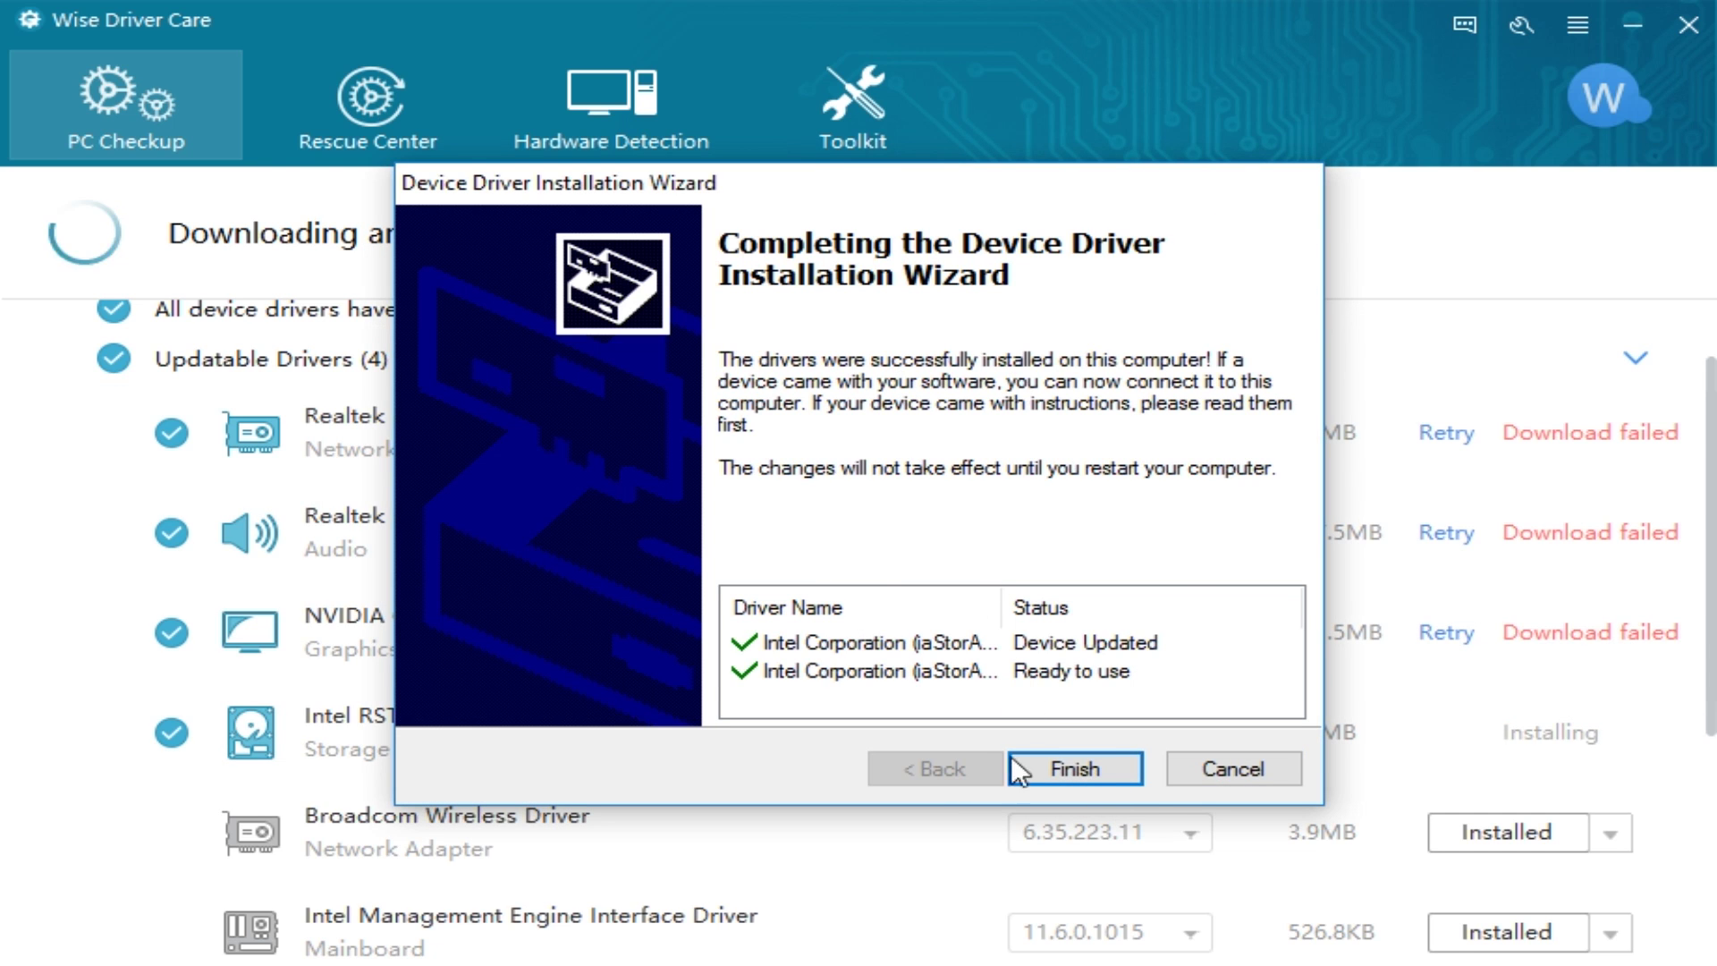
left_click(1078, 767)
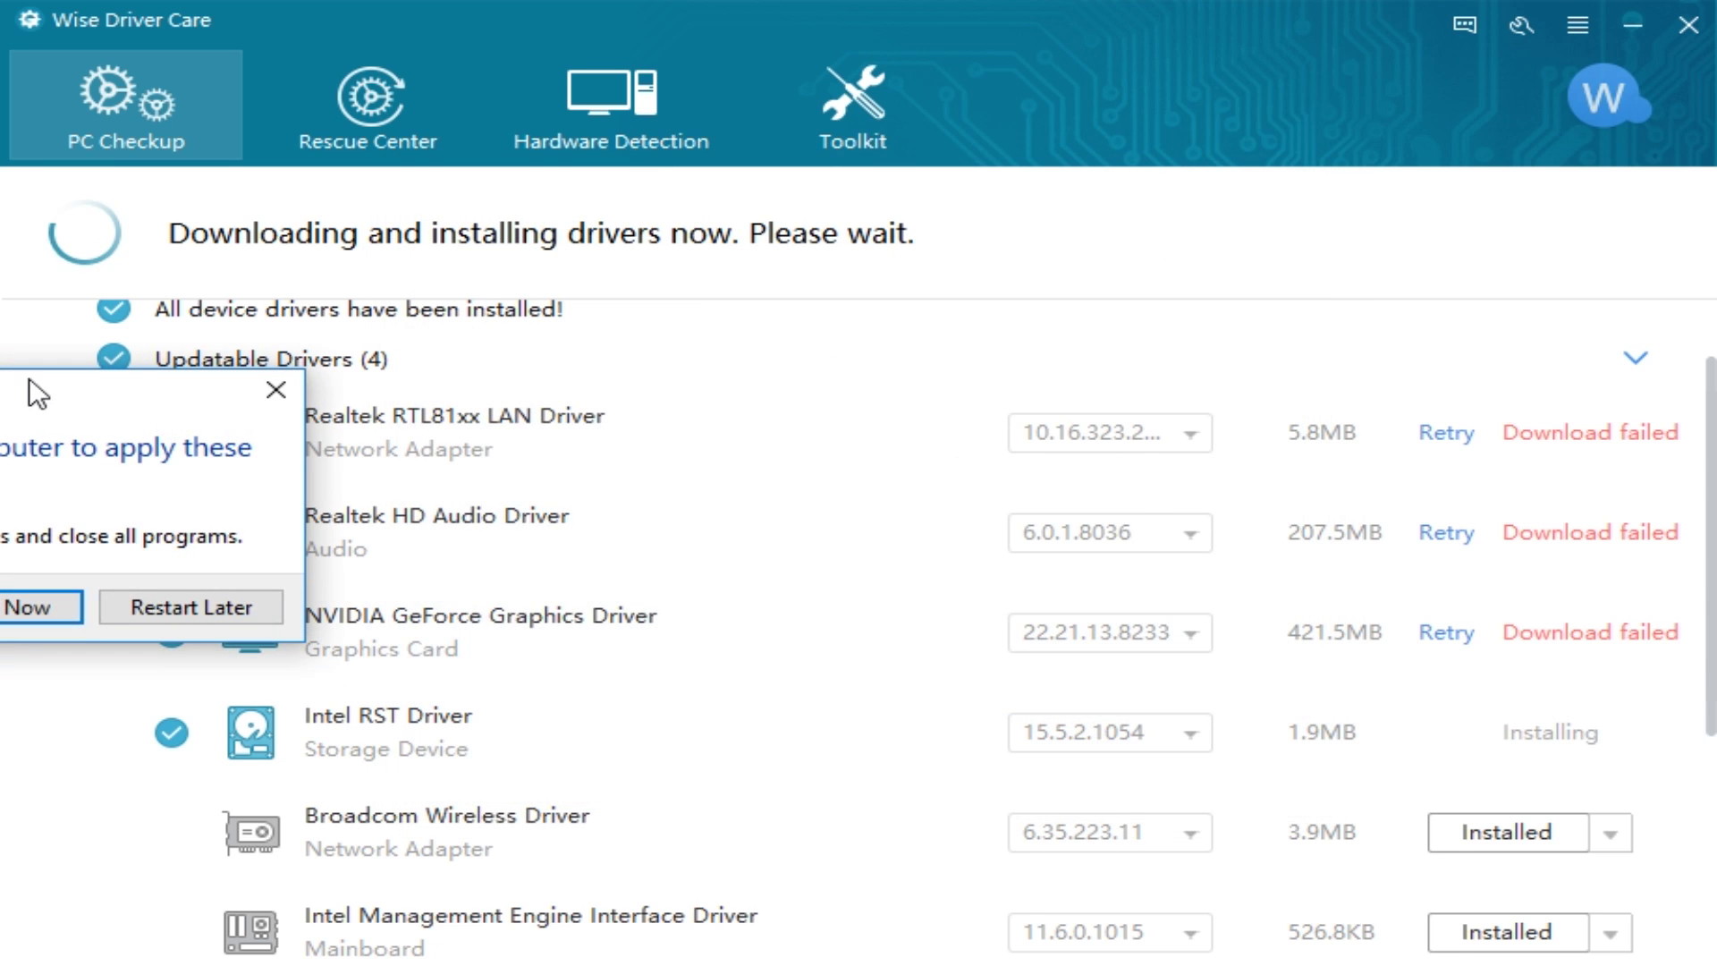
left_click(1188, 572)
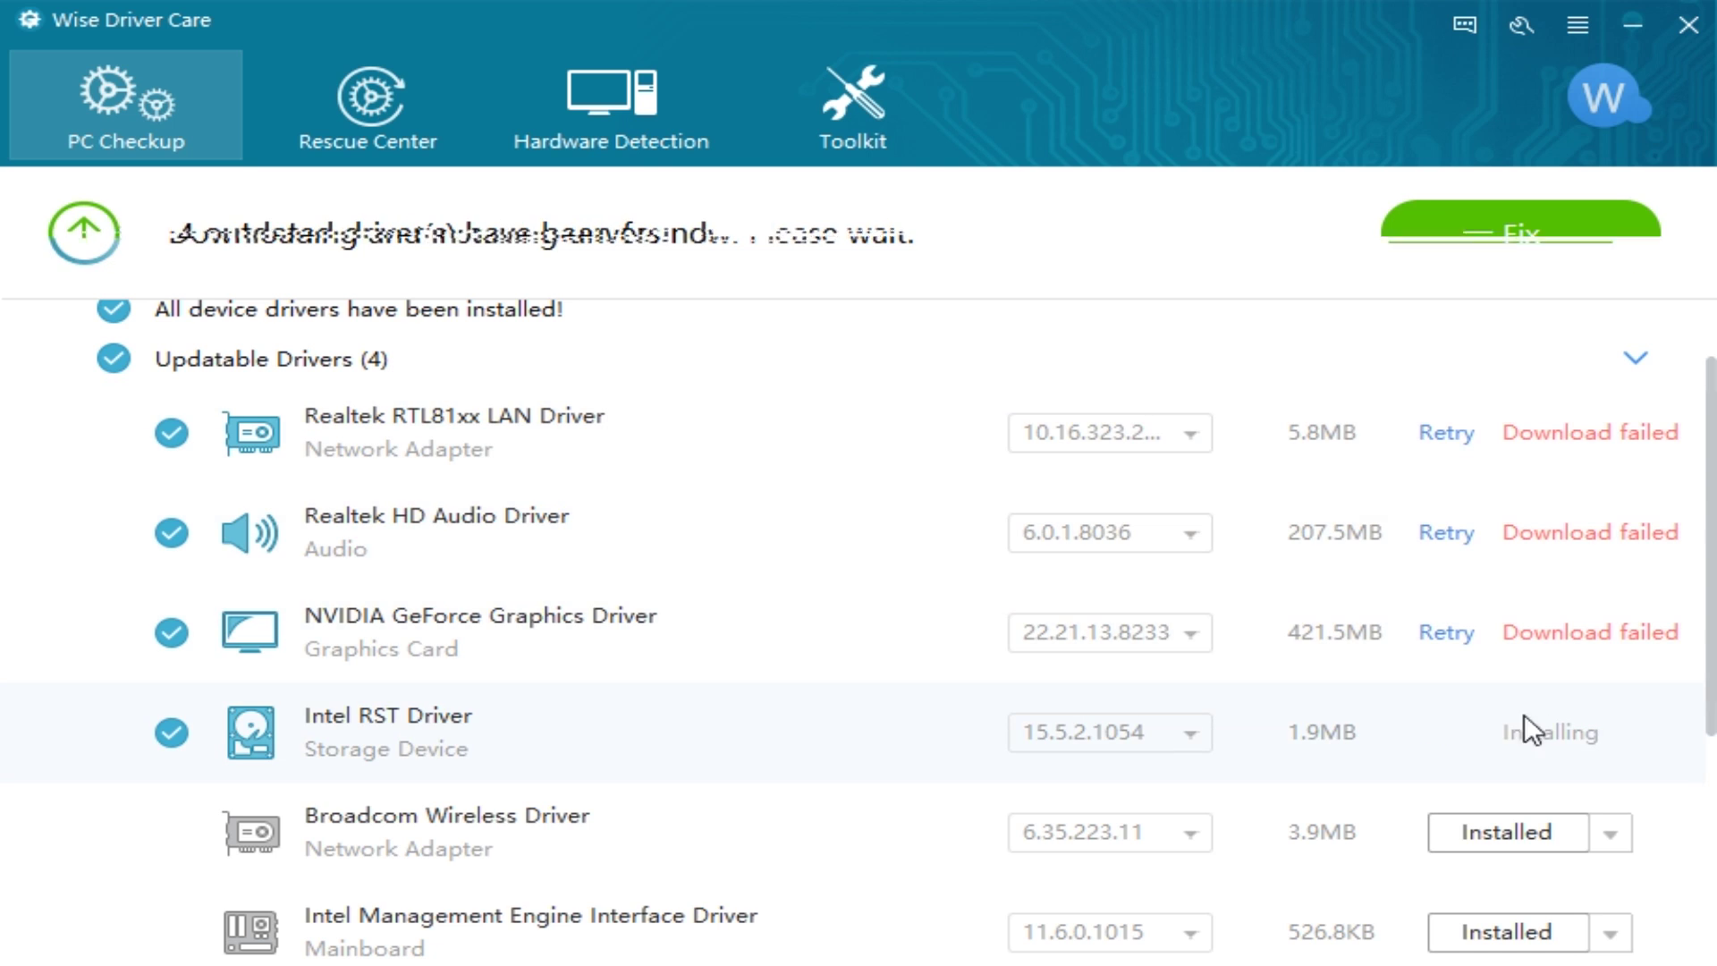
Step: Retry the failed downloads of the Realtek LAN and NVIDIA GeForce graphics drivers
left_click(1447, 435)
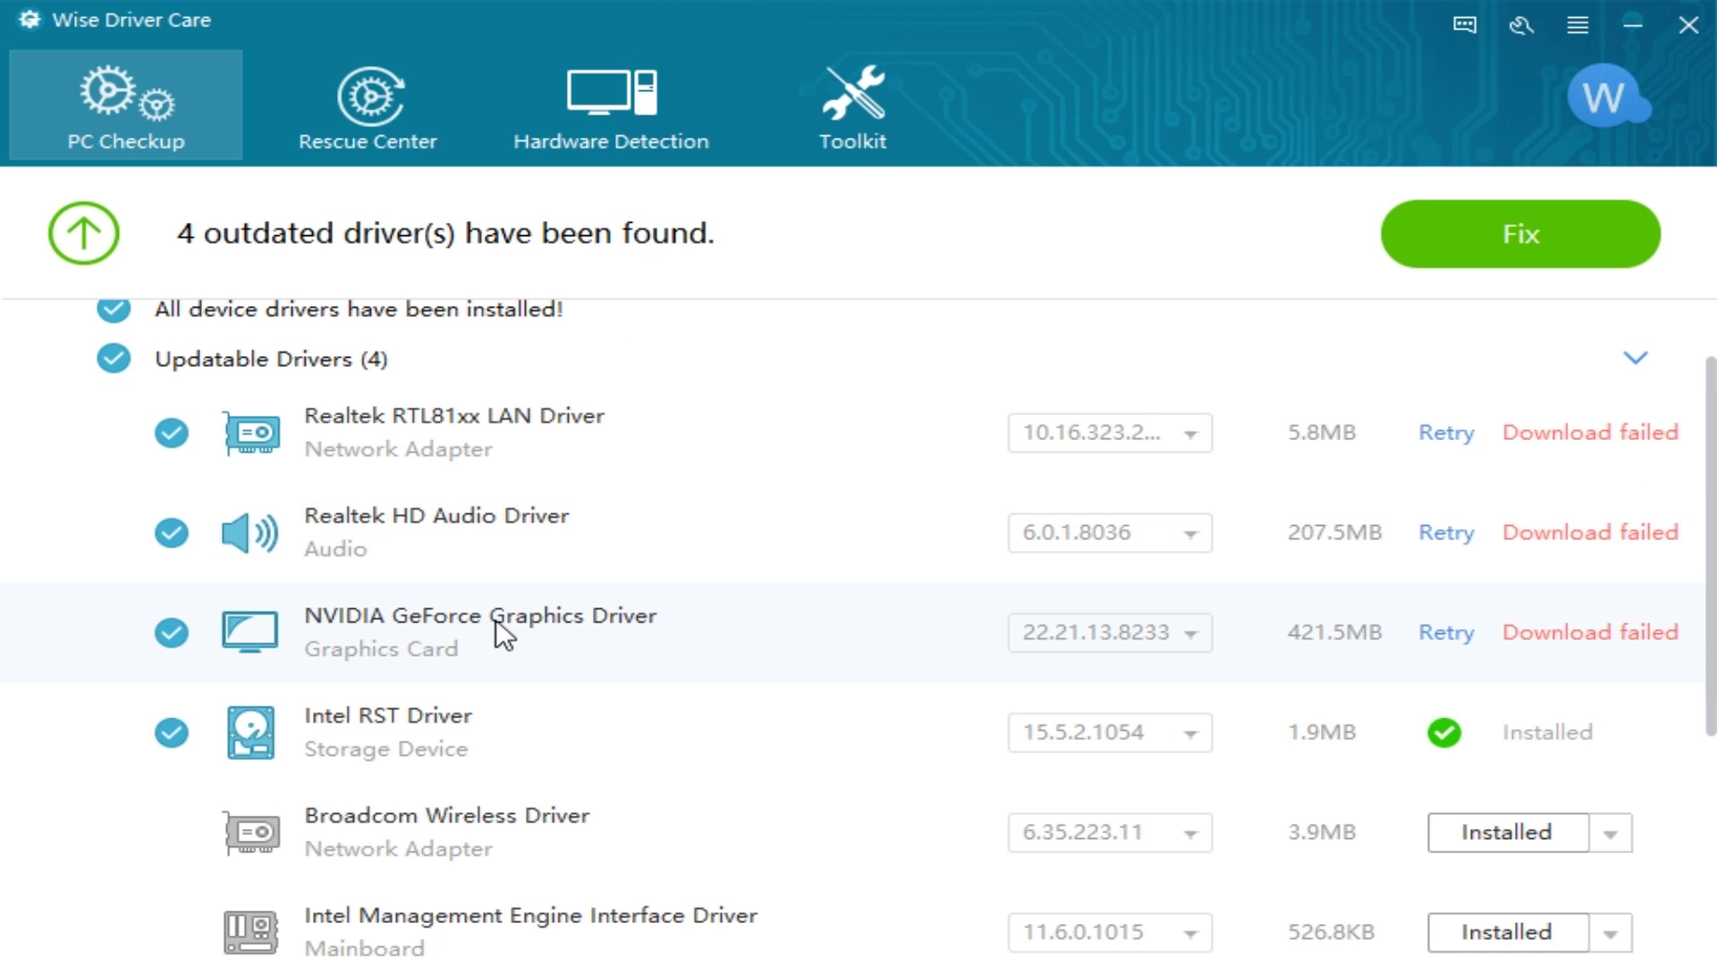
left_click(1460, 635)
left_click(1449, 635)
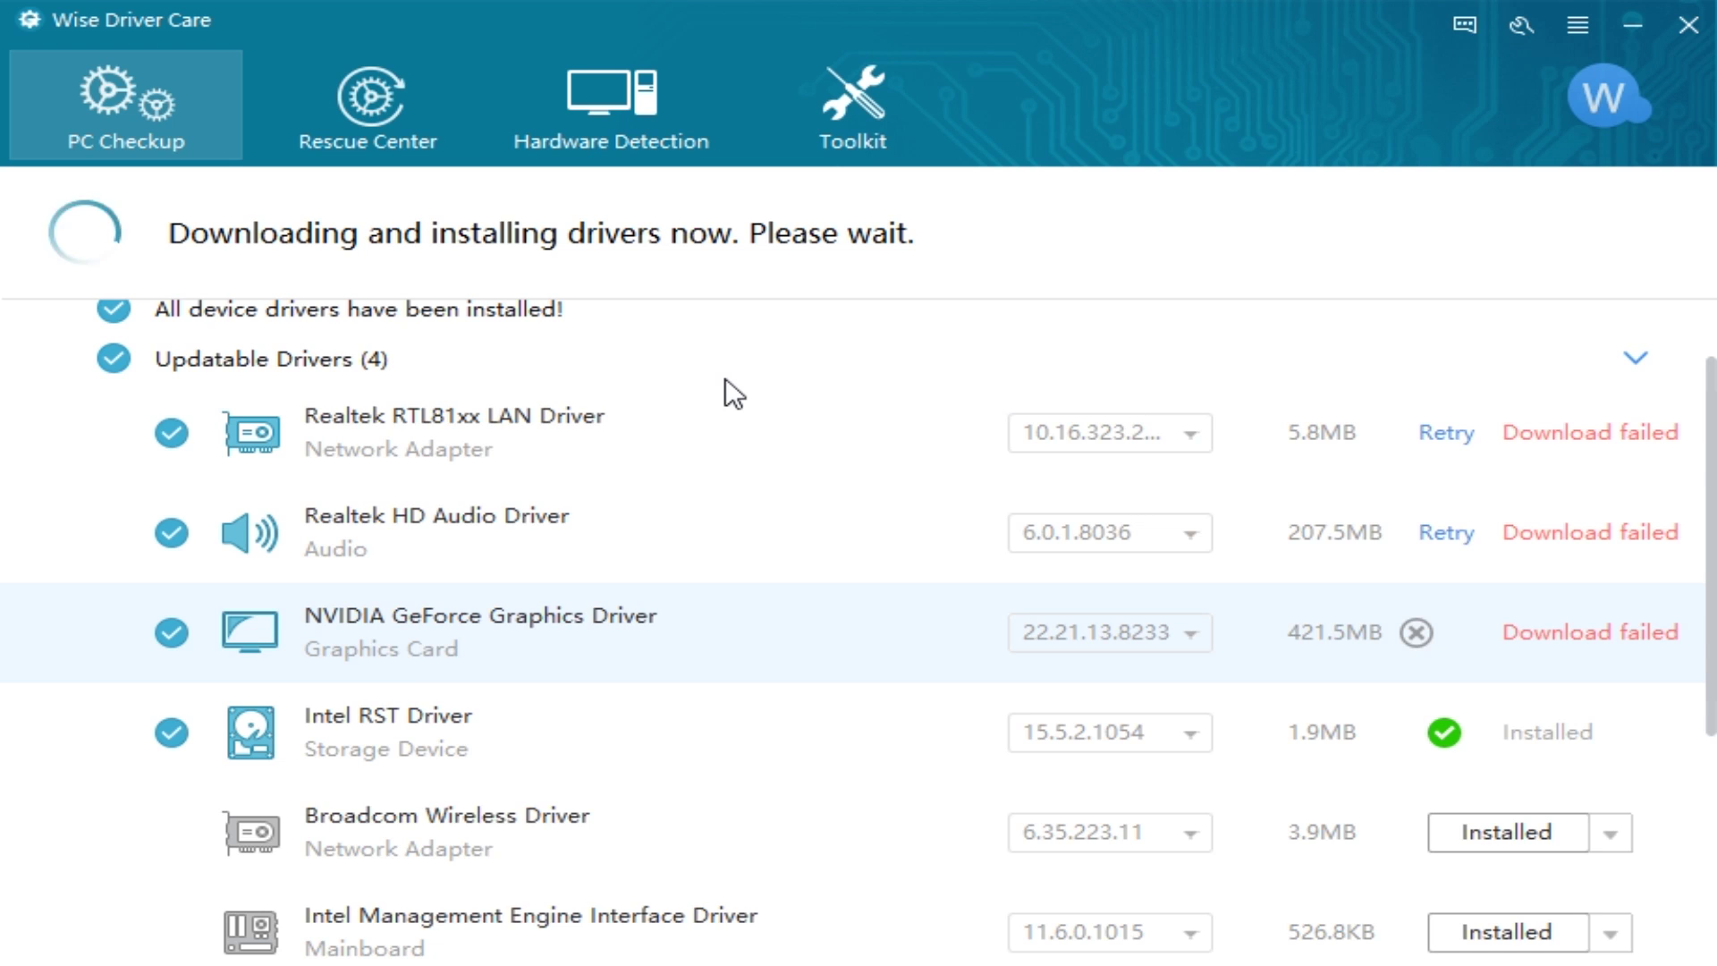
scroll(711, 389, "down", 3)
scroll(661, 358, "up", 4)
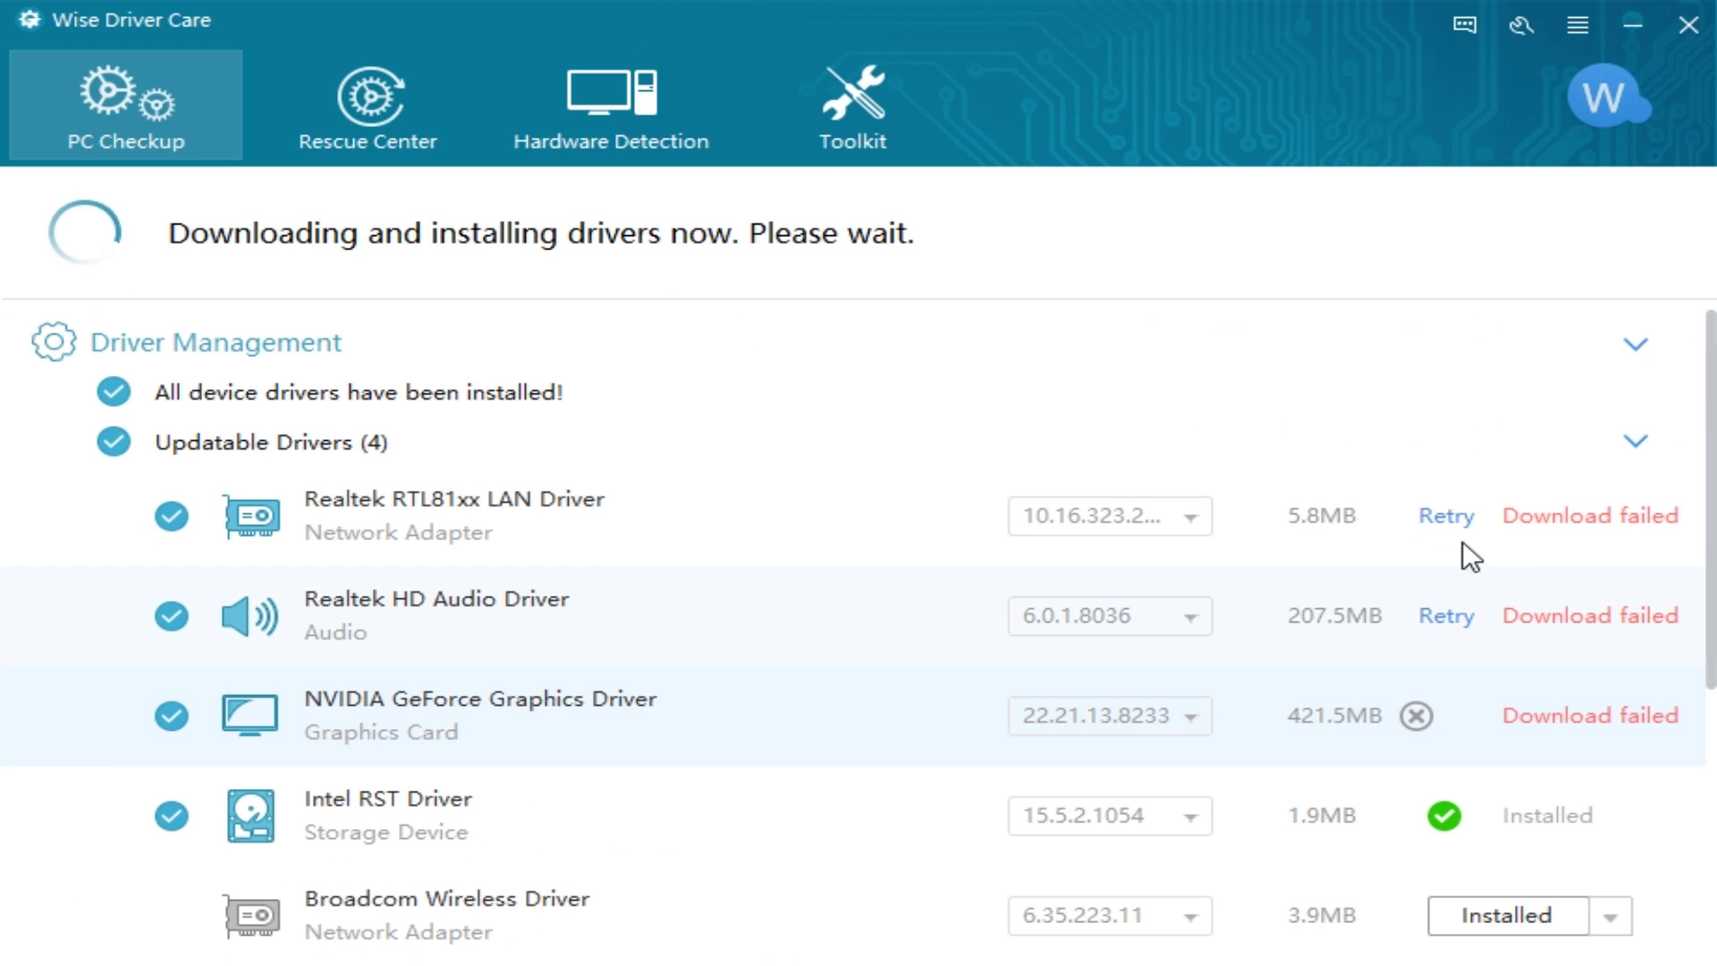